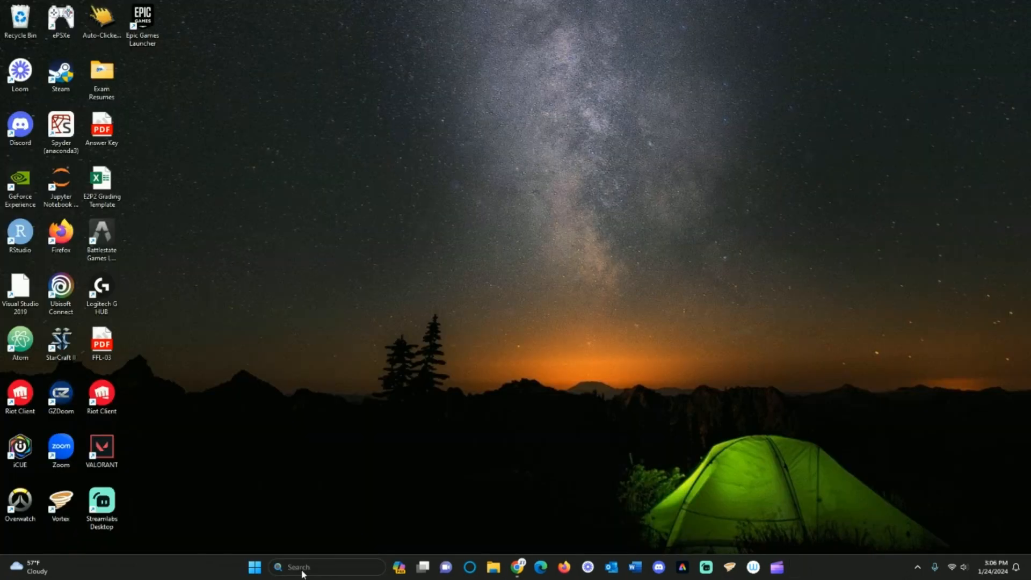
# - Open Visual Studio Installer and review the workloads selected for Visual Studio Community 2022, closing the modification view without changes
pyautogui.click(283, 564)
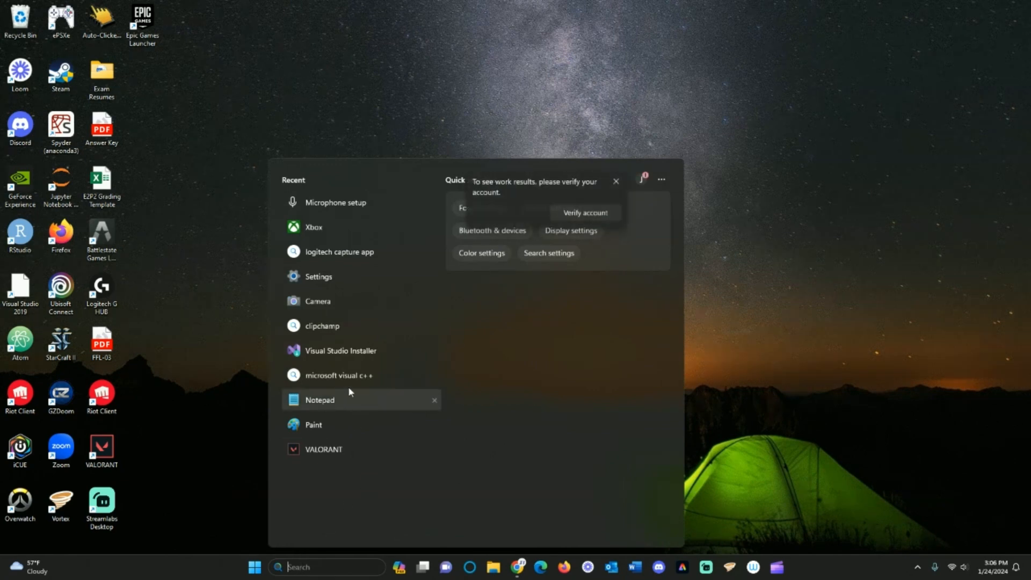
pyautogui.click(361, 350)
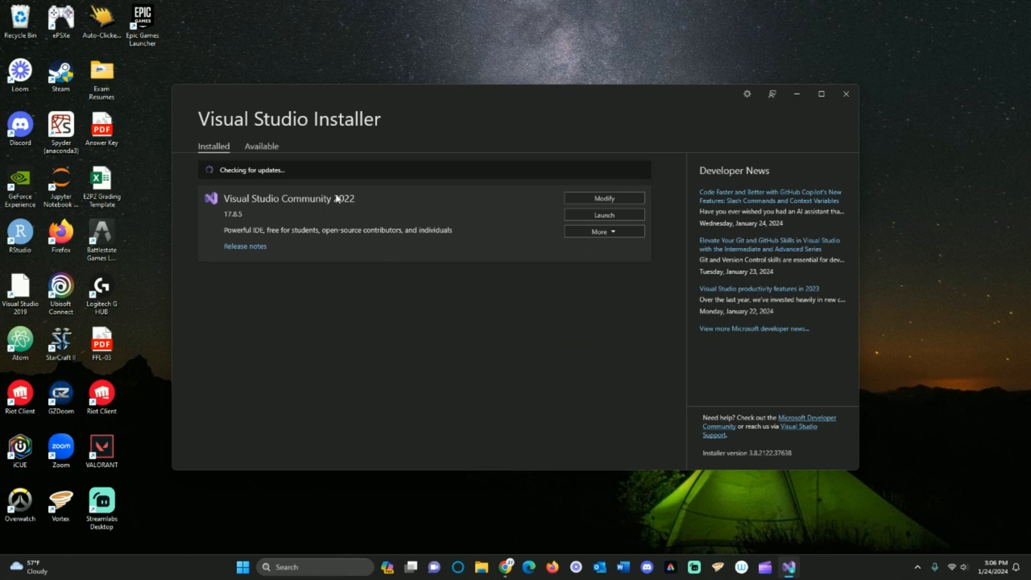
pyautogui.click(603, 199)
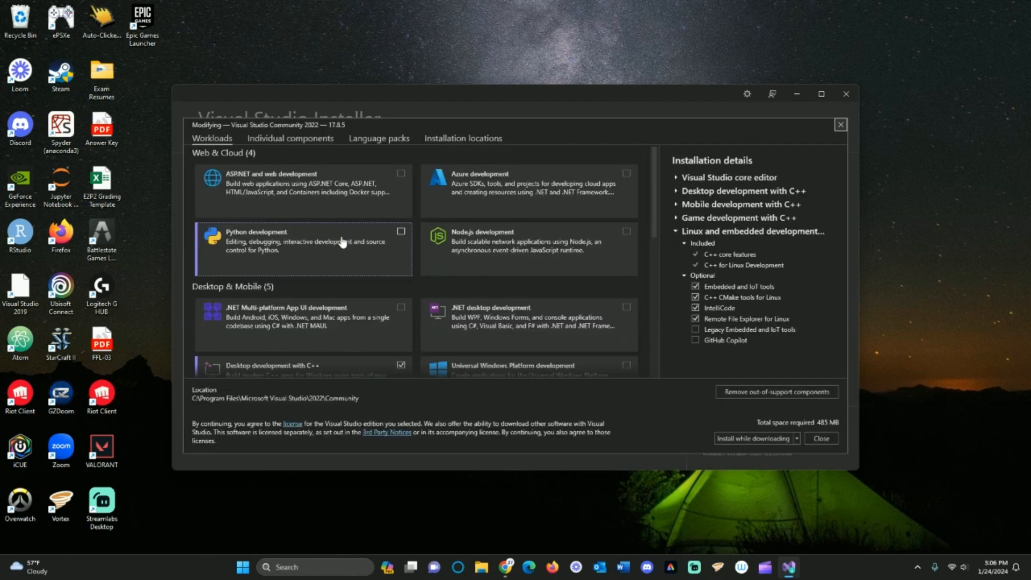
pyautogui.scroll(-10, 376, 306)
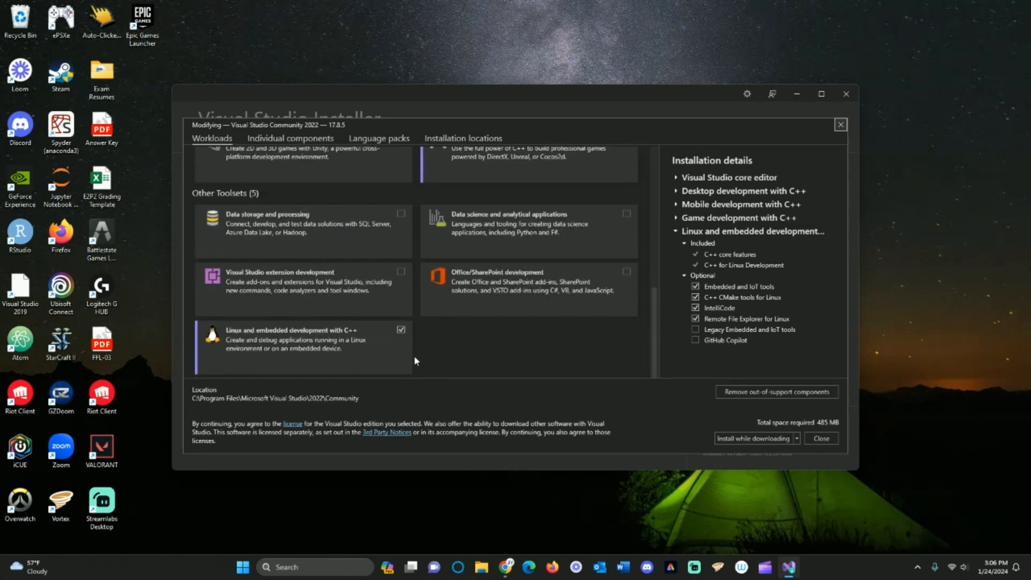
pyautogui.scroll(2, 574, 349)
pyautogui.scroll(5, 548, 350)
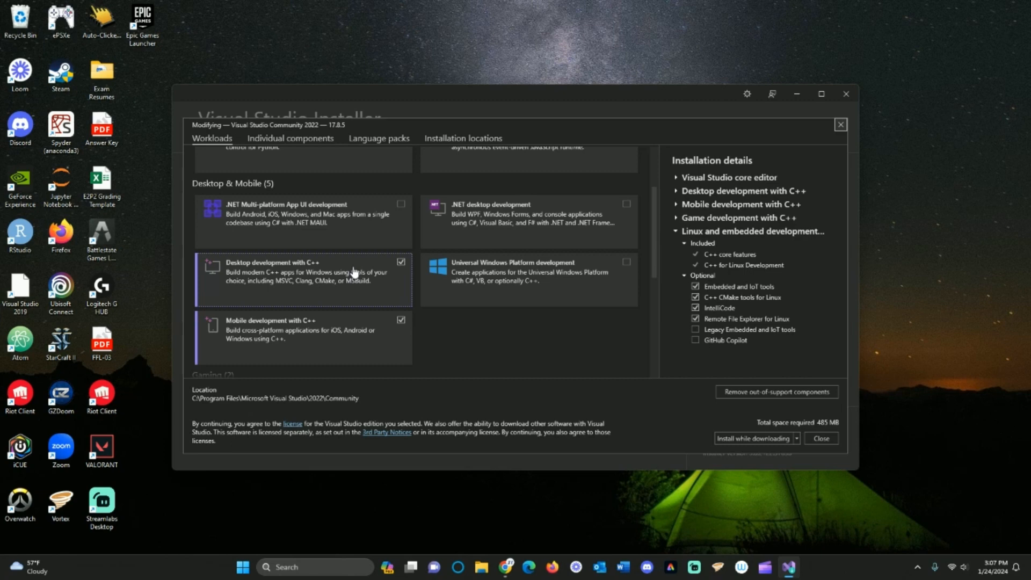
pyautogui.click(841, 125)
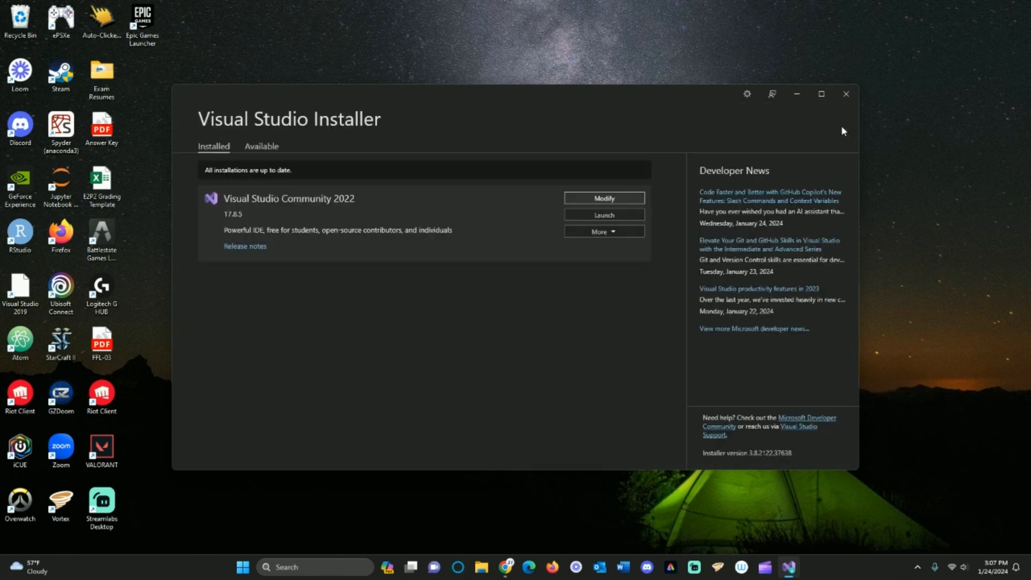
# - Launch Visual Studio Community 2022, minimize the installer and pin it to the taskbar
pyautogui.click(613, 215)
pyautogui.click(797, 94)
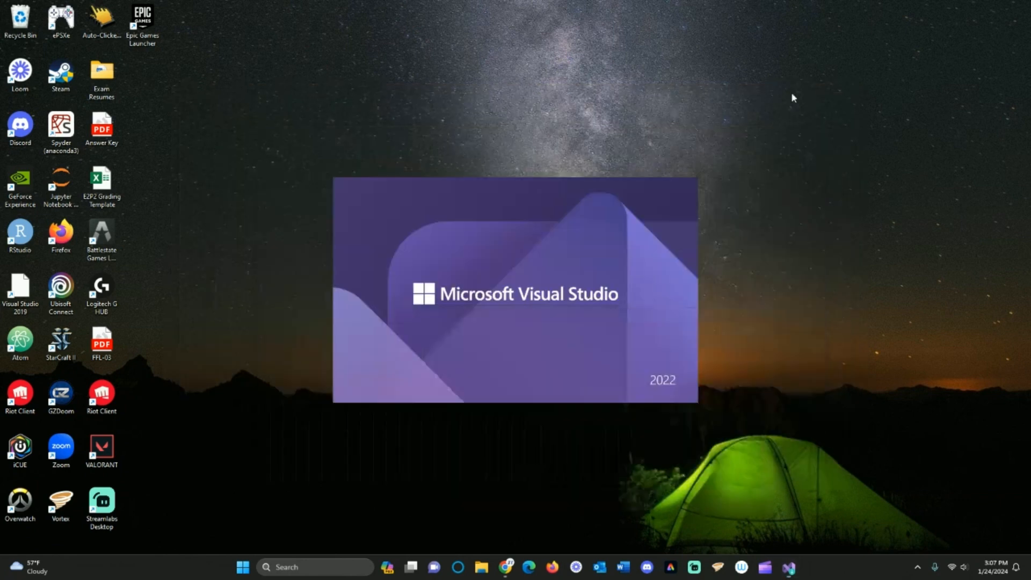
pyautogui.rightClick(788, 568)
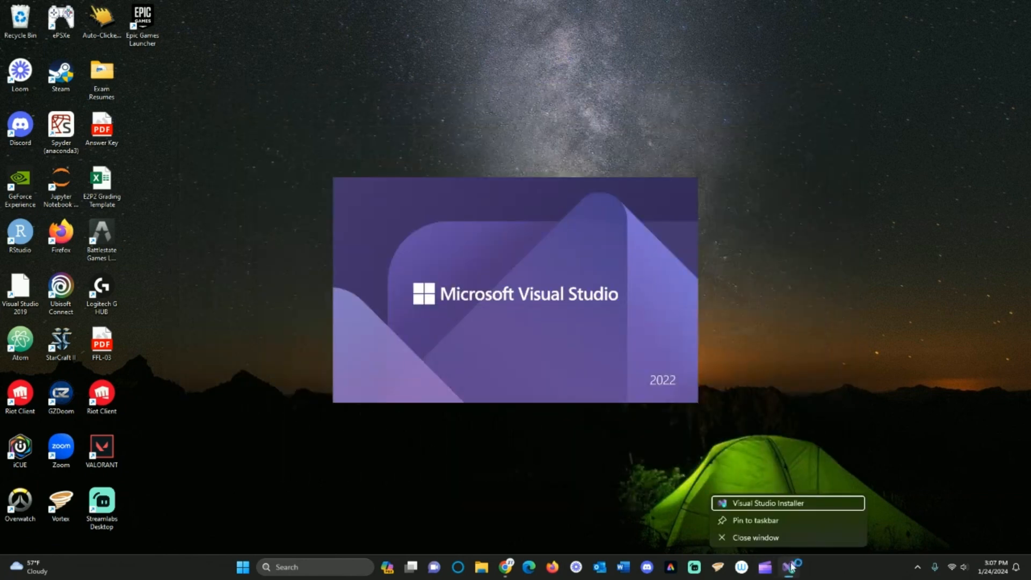
pyautogui.click(755, 521)
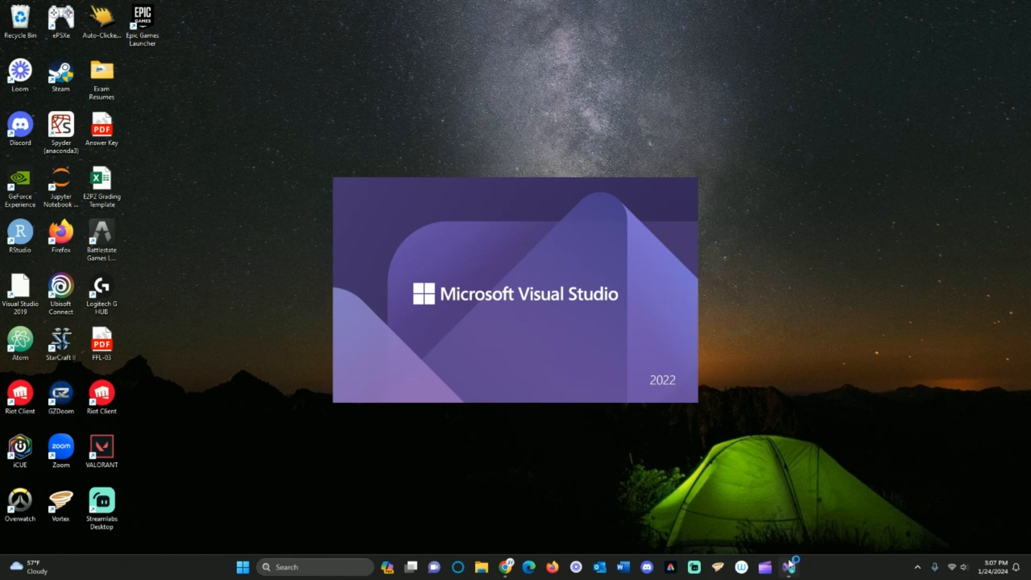
pyautogui.moveTo(790, 571)
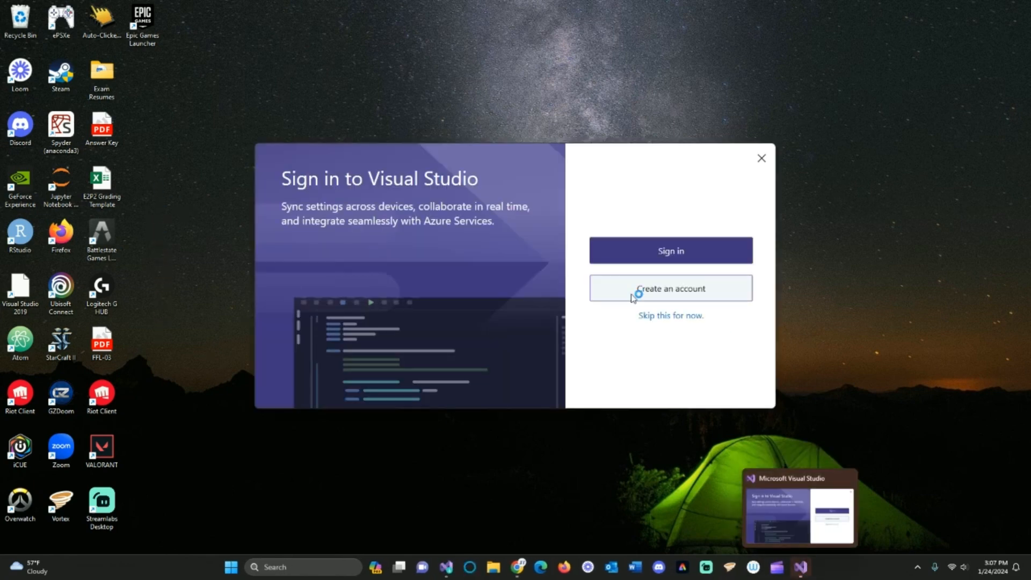
# - Skip signing in and start Visual Studio with the General development settings and the Dark color theme
pyautogui.click(675, 316)
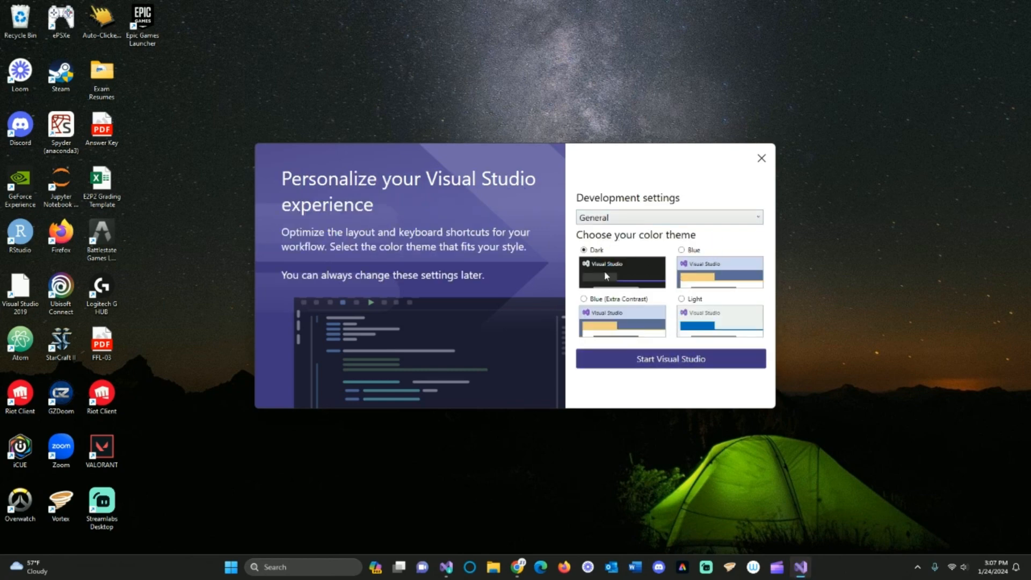
pyautogui.click(692, 360)
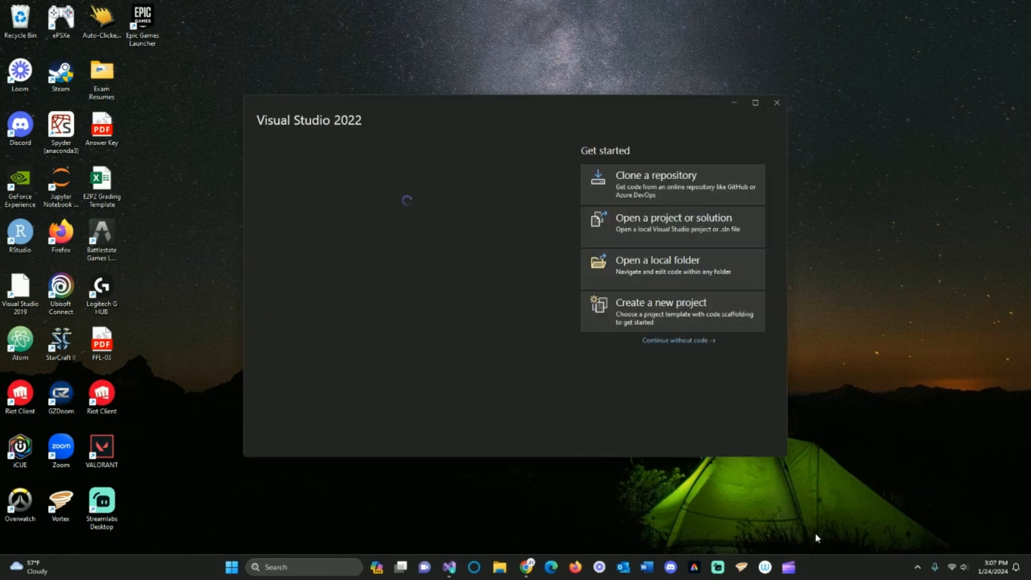
pyautogui.moveTo(449, 573)
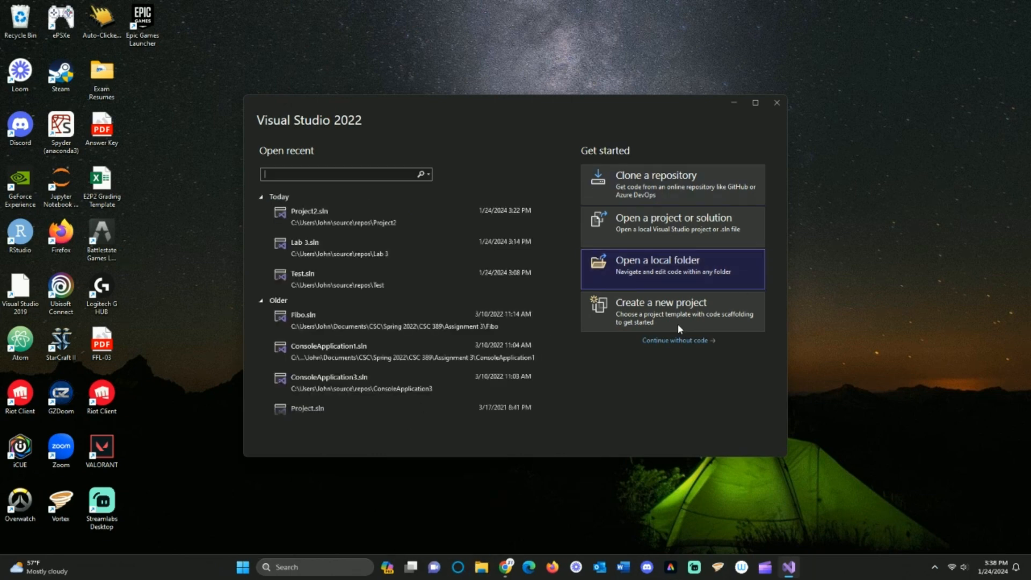
# - Create a new C++ Empty Project named Template in the default location and maximize its window
pyautogui.click(674, 307)
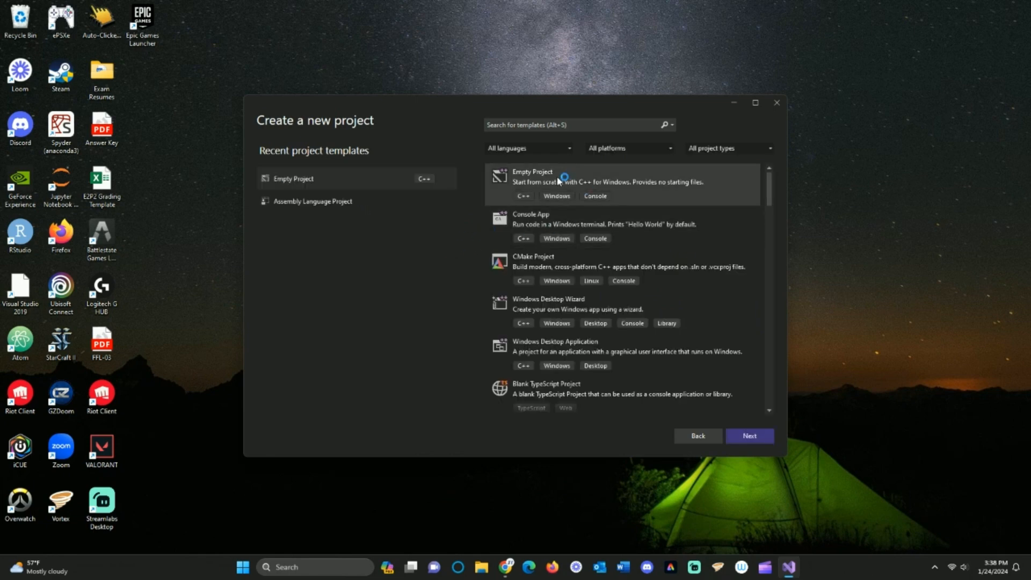
pyautogui.doubleClick(558, 180)
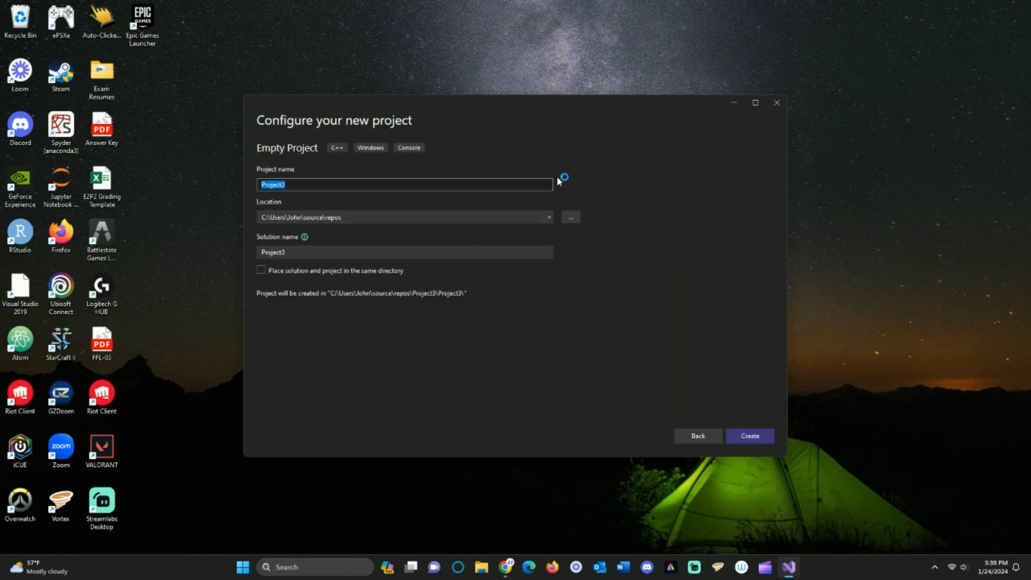
pyautogui.click(317, 185)
pyautogui.press('BackSpace')
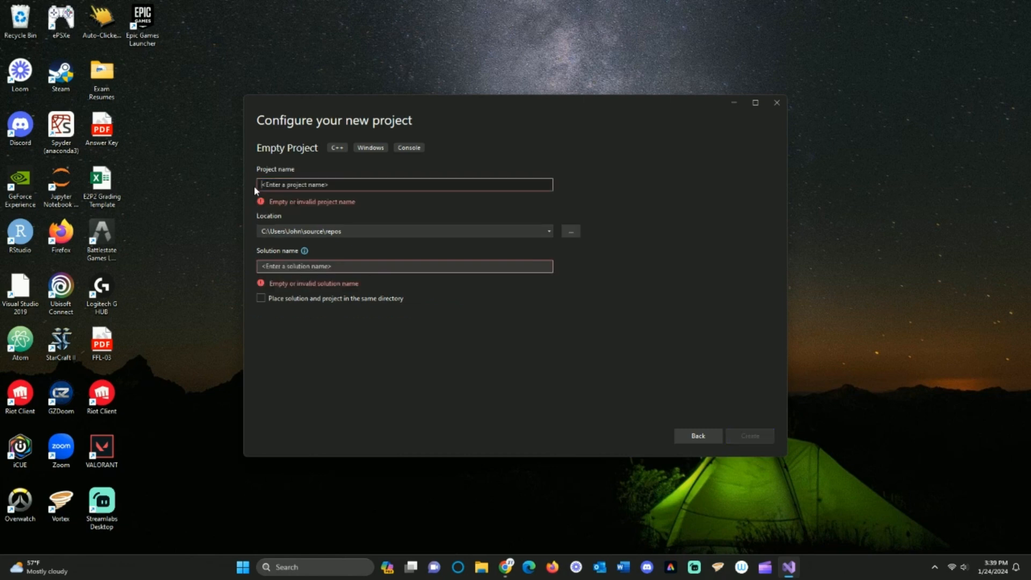
pyautogui.write('Template')
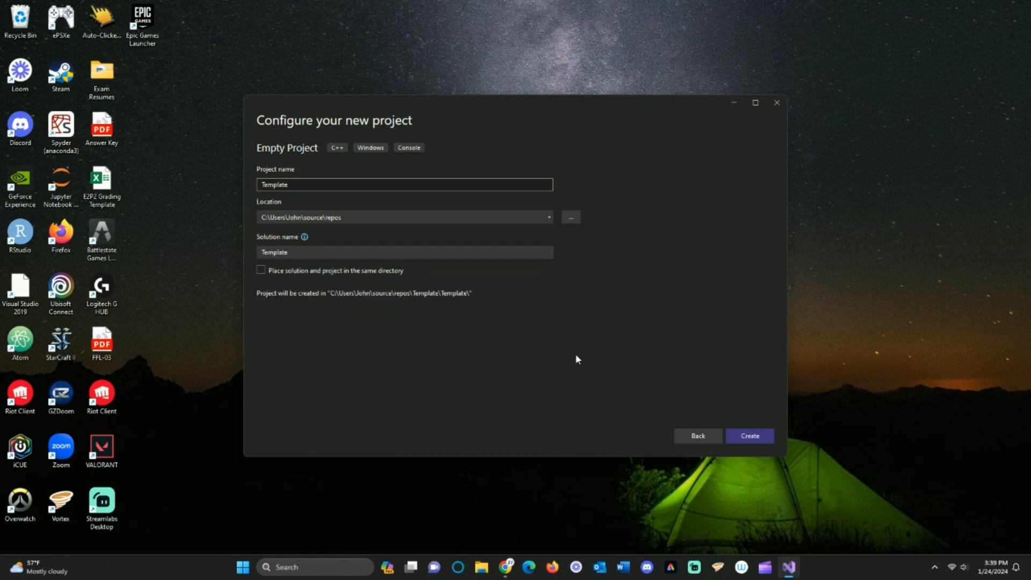
pyautogui.click(765, 435)
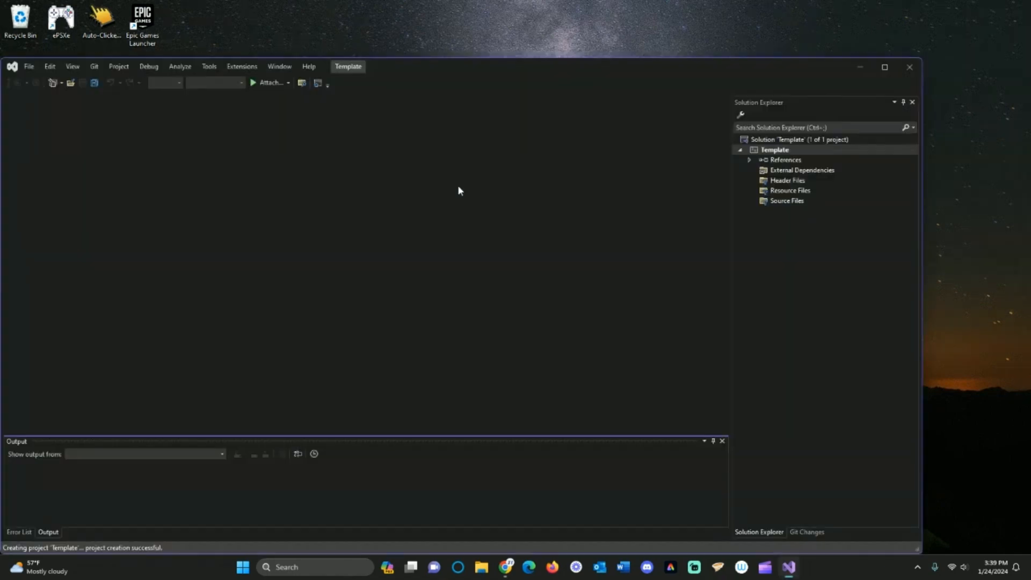
pyautogui.moveTo(483, 68); pyautogui.dragTo(567, 1)
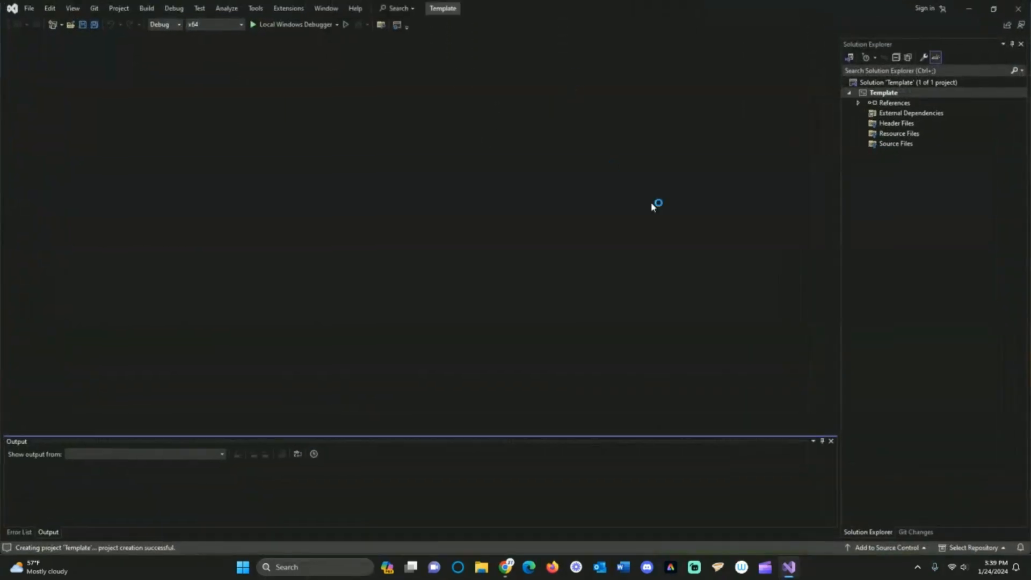
# - Remove the Source Files, Resource Files and Header Files folders from the Template project
pyautogui.rightClick(896, 144)
pyautogui.click(908, 239)
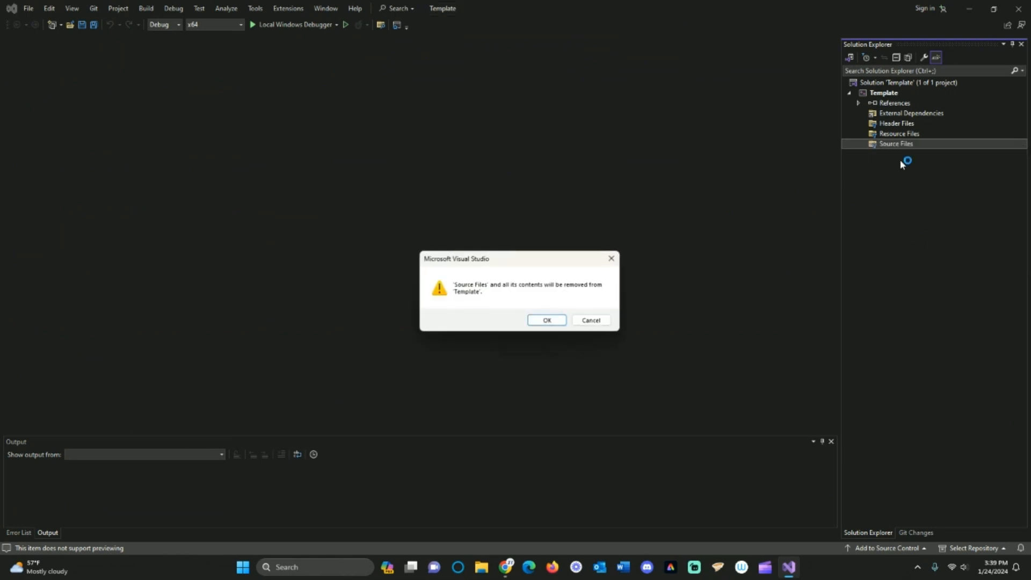
pyautogui.click(546, 322)
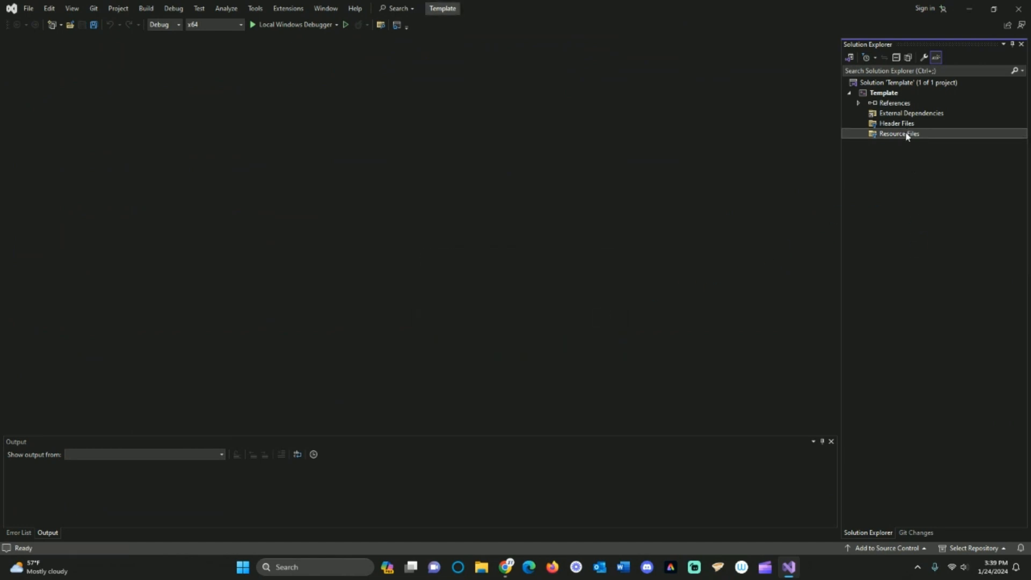
pyautogui.rightClick(906, 136)
pyautogui.click(913, 231)
pyautogui.click(562, 320)
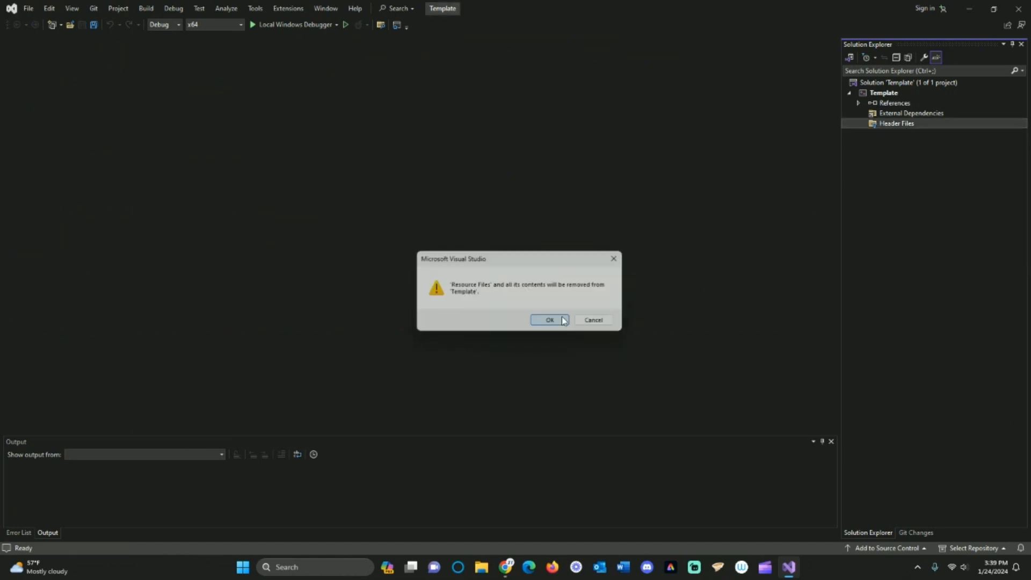
pyautogui.rightClick(917, 123)
pyautogui.click(909, 224)
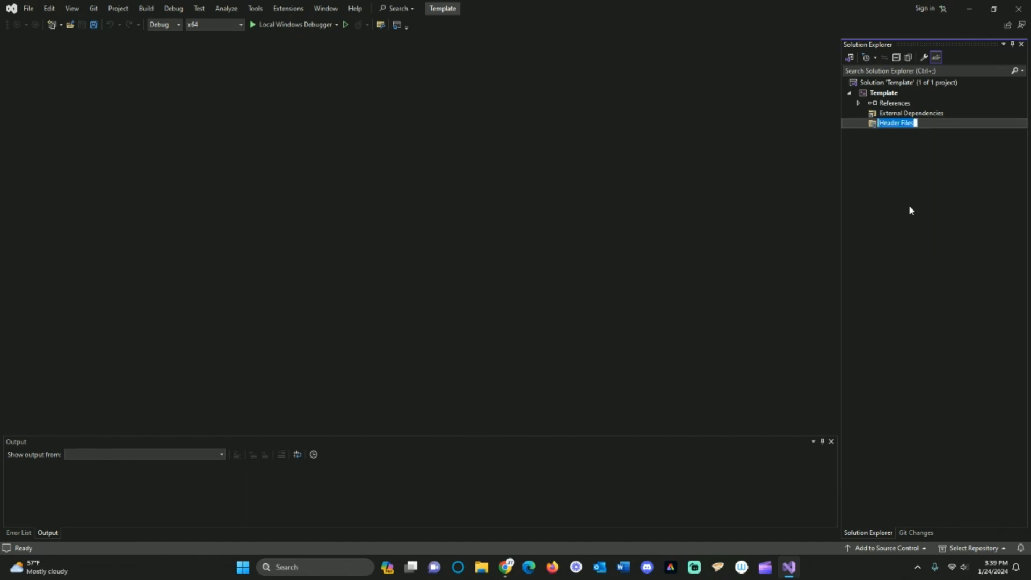
pyautogui.rightClick(912, 123)
pyautogui.click(901, 215)
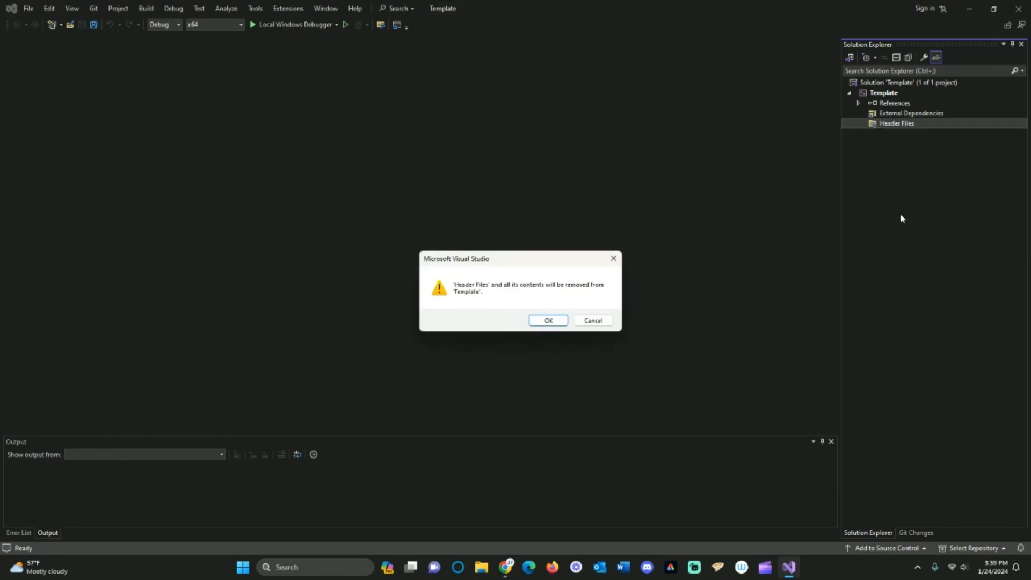
pyautogui.click(554, 320)
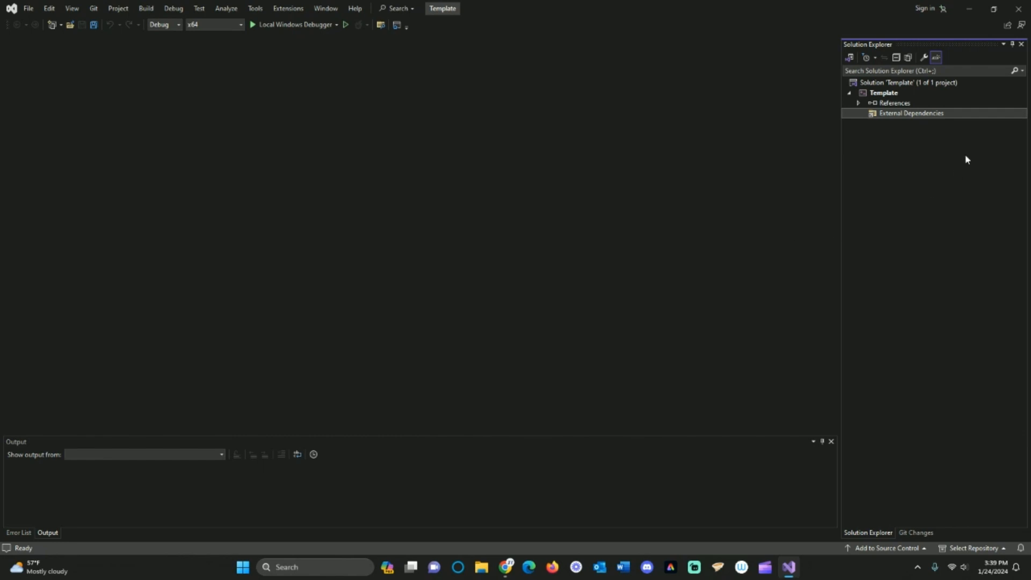
# - Start adding a new item to the Template project
pyautogui.rightClick(881, 94)
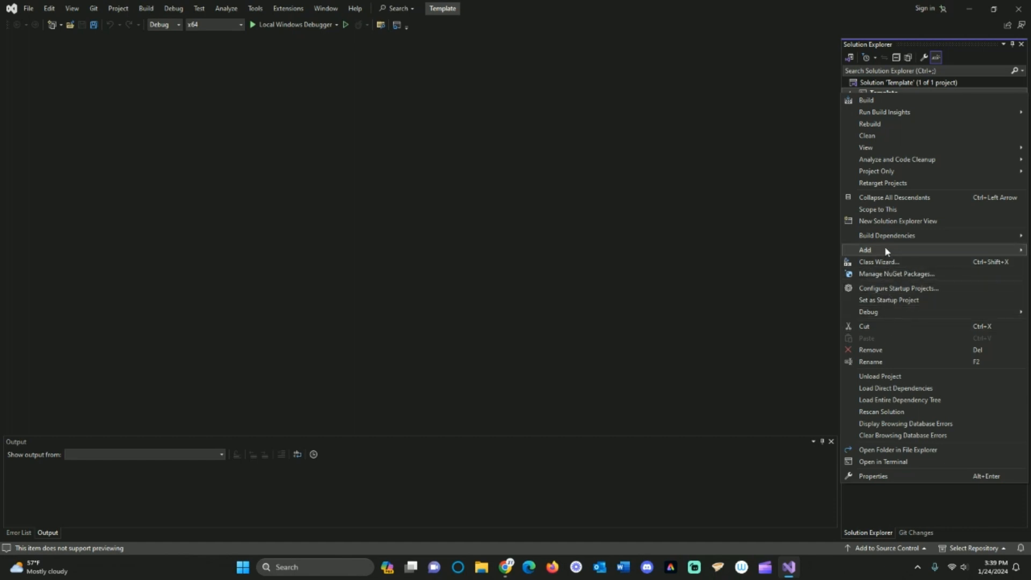
pyautogui.moveTo(885, 246)
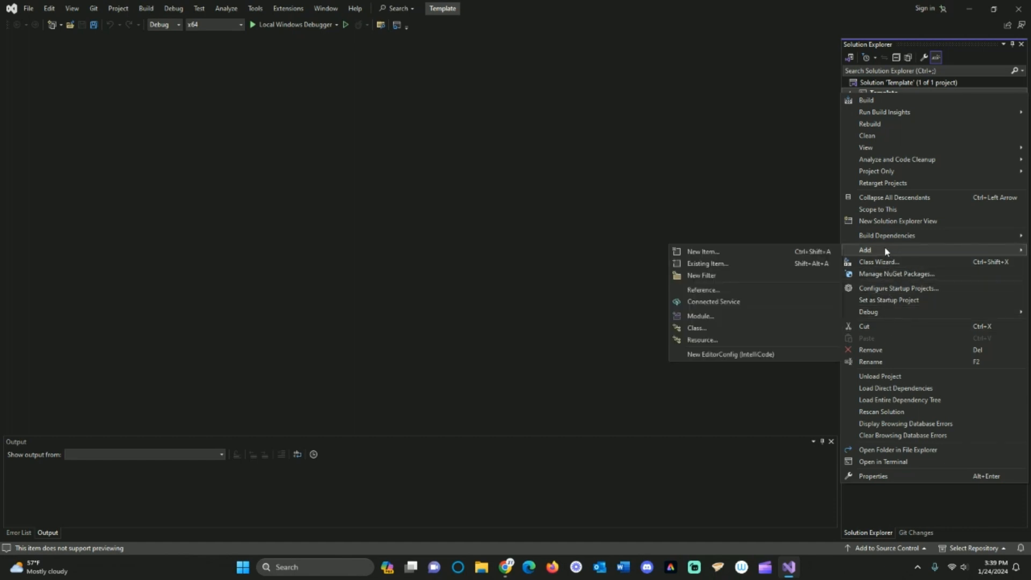
pyautogui.click(706, 252)
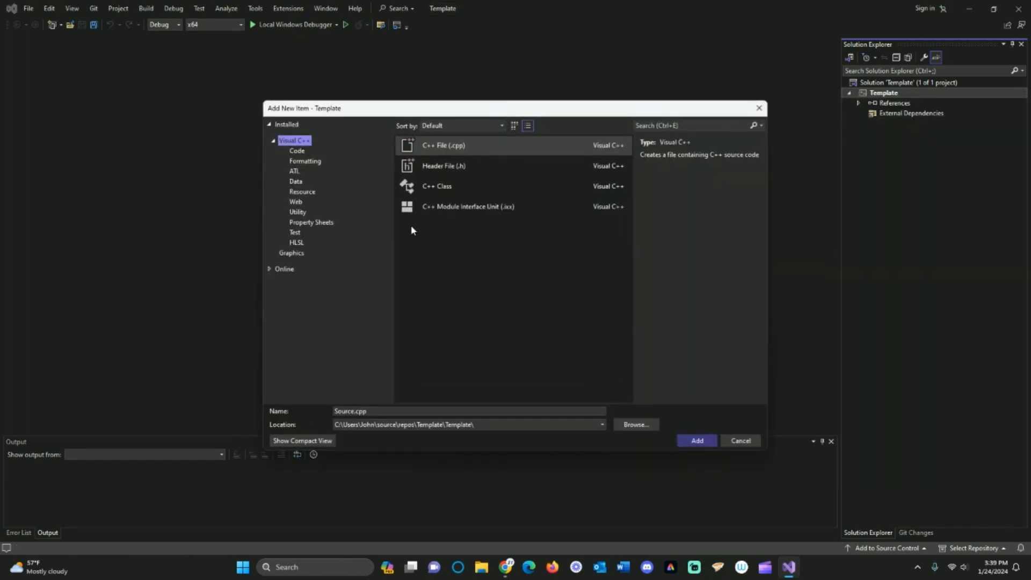
# - Switch the Add New Item dialog to its compact view and restore the full list of templates
pyautogui.click(303, 441)
pyautogui.moveTo(455, 257); pyautogui.dragTo(441, 215)
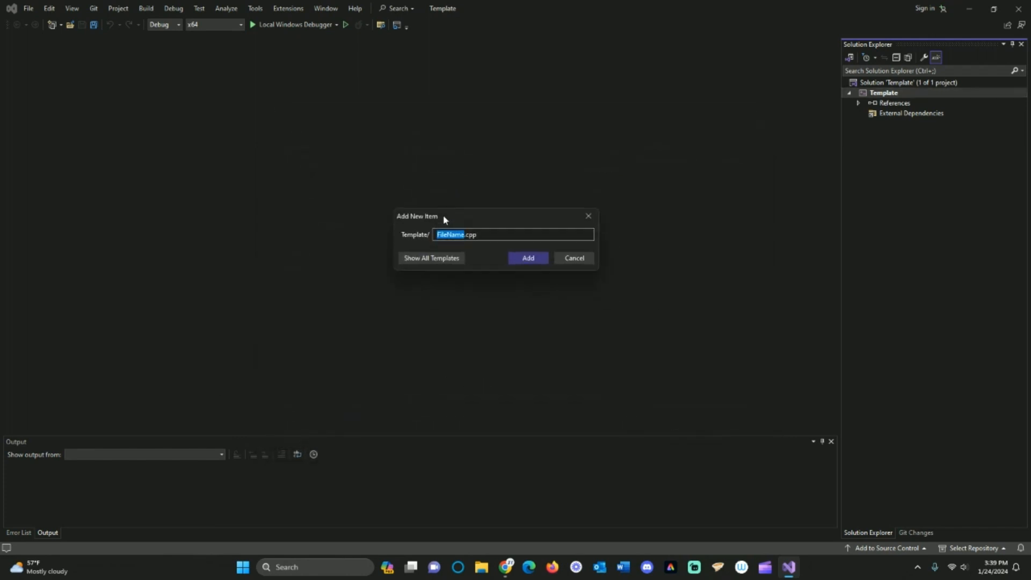
pyautogui.click(450, 260)
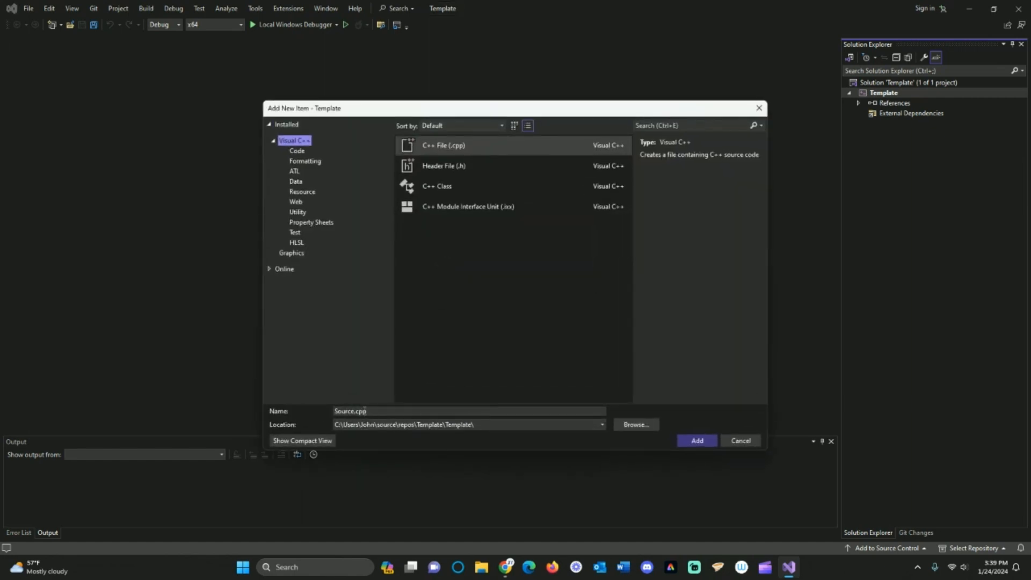
# - Name the new C++ file item MASMTemplate.asm and add it to the project
pyautogui.click(383, 411)
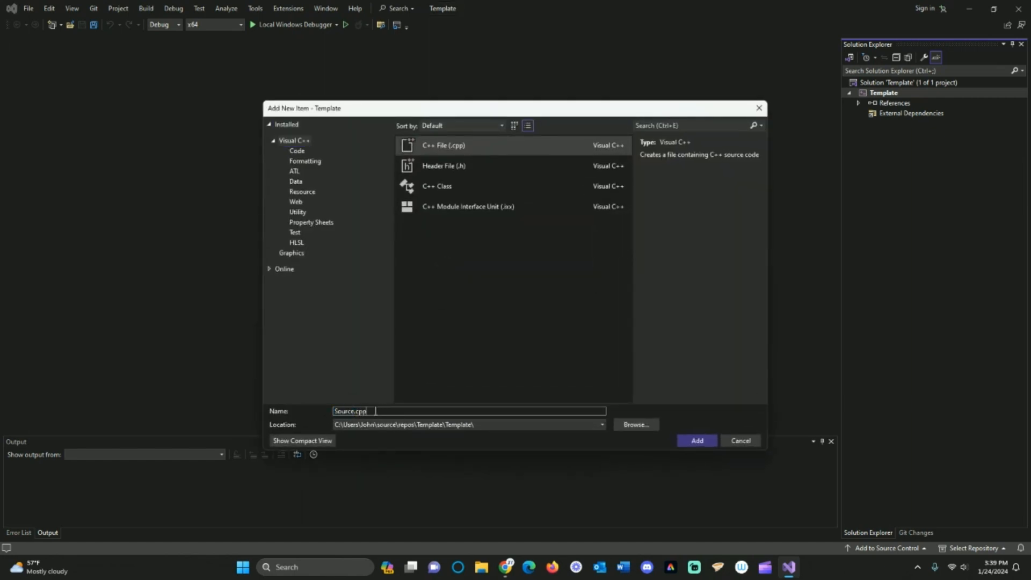
pyautogui.hotkey('ctrl', 'a')
pyautogui.write('MASMTempl')
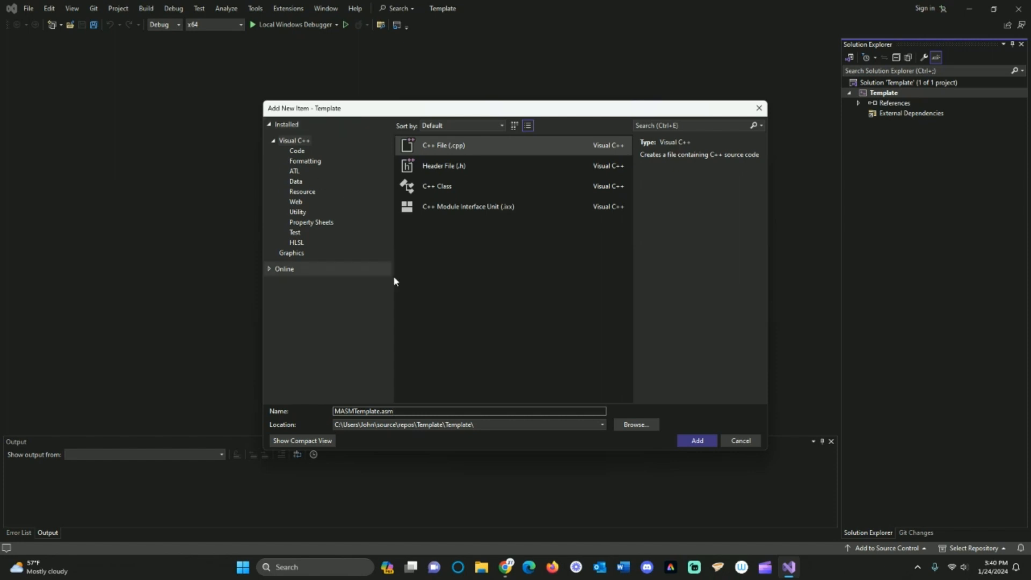
pyautogui.click(699, 441)
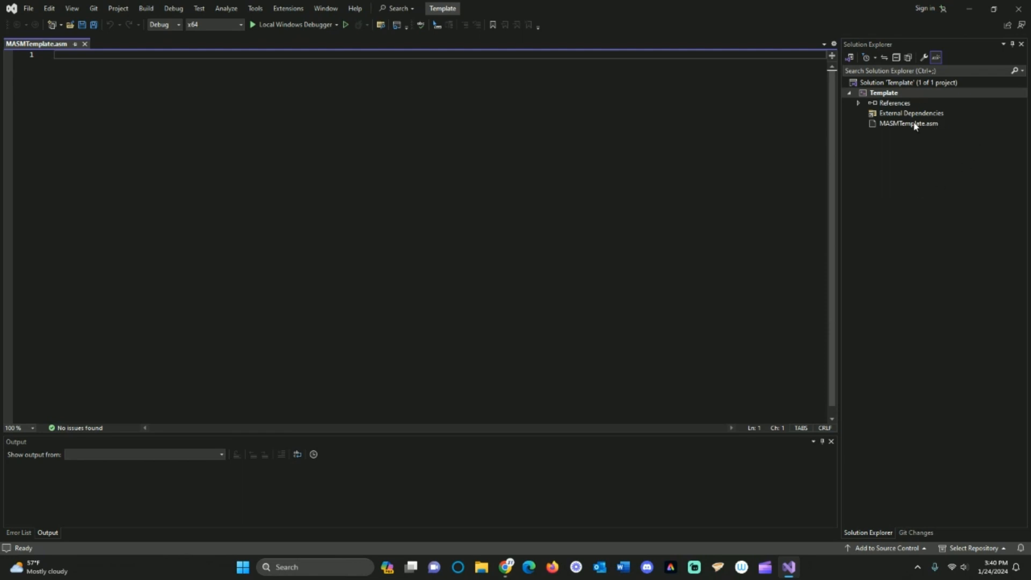
# - Enable the masm(.targets, .props) build customization for the Template project
pyautogui.click(889, 94)
pyautogui.rightClick(888, 95)
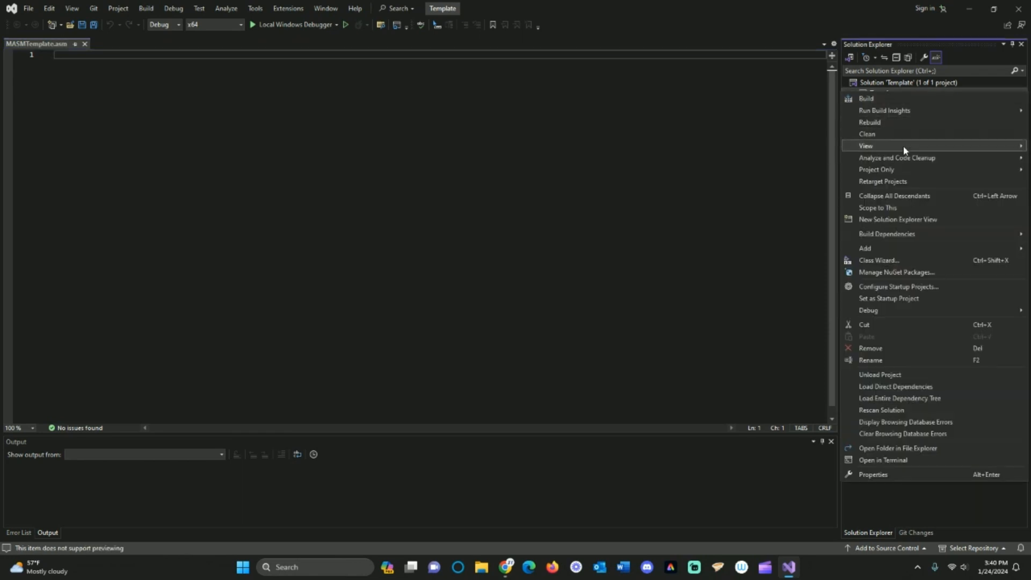
pyautogui.moveTo(901, 234)
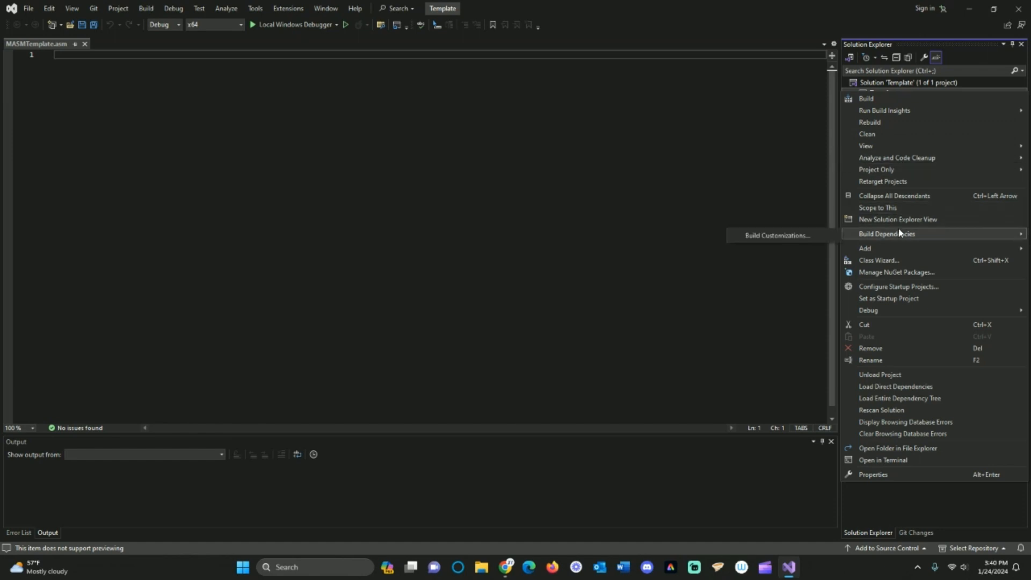
pyautogui.click(794, 234)
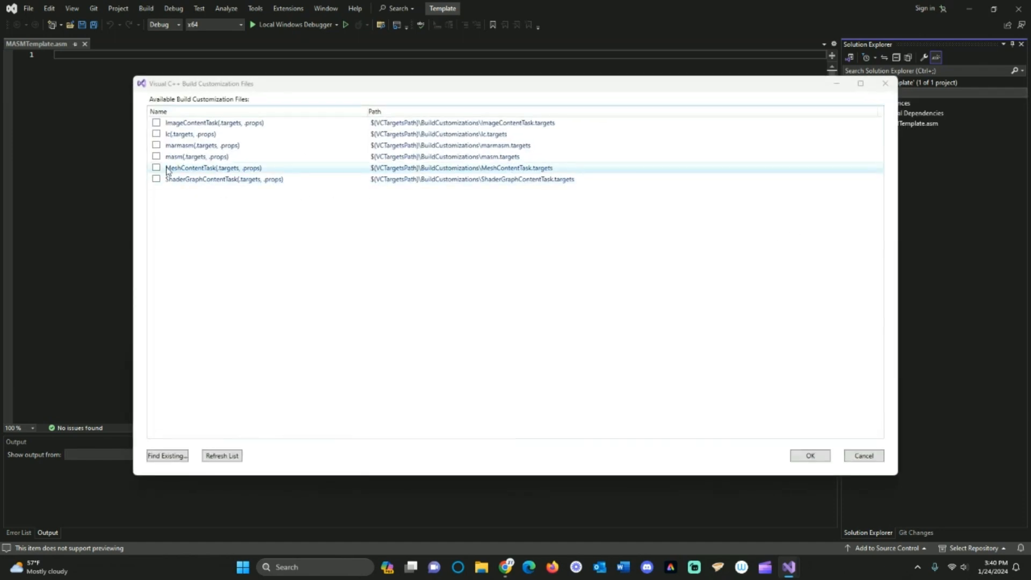
pyautogui.click(156, 157)
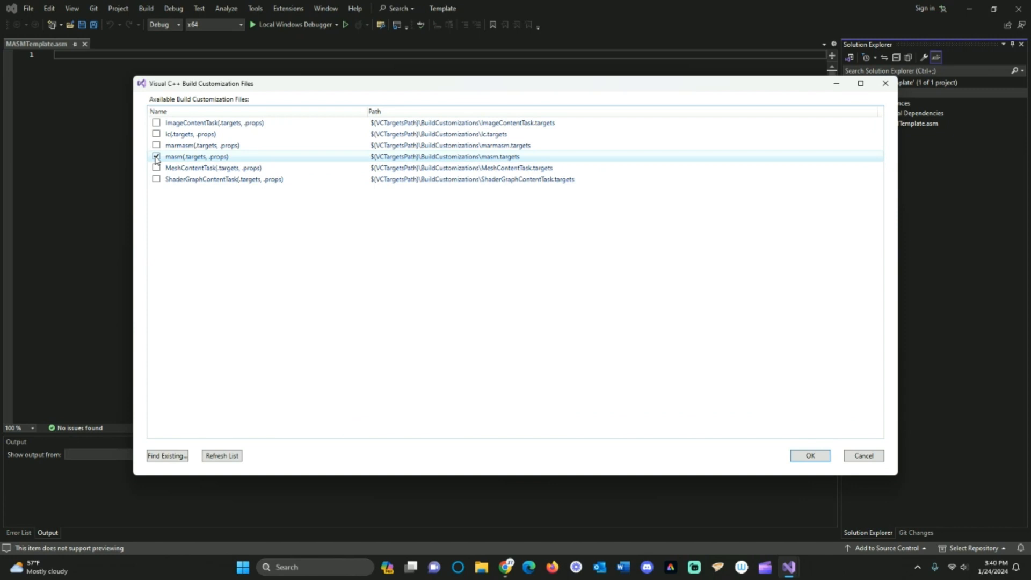
pyautogui.click(811, 456)
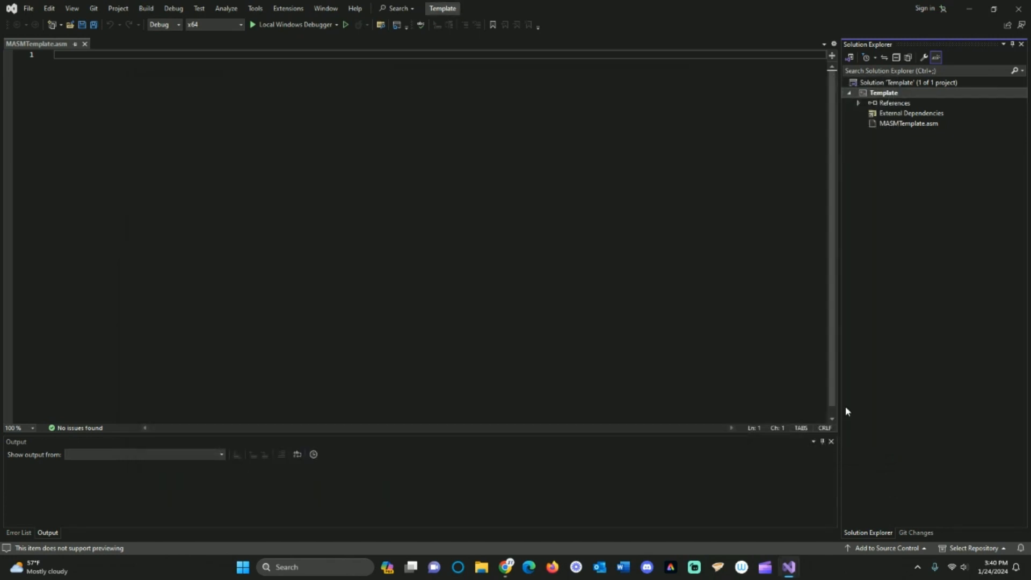
pyautogui.click(910, 124)
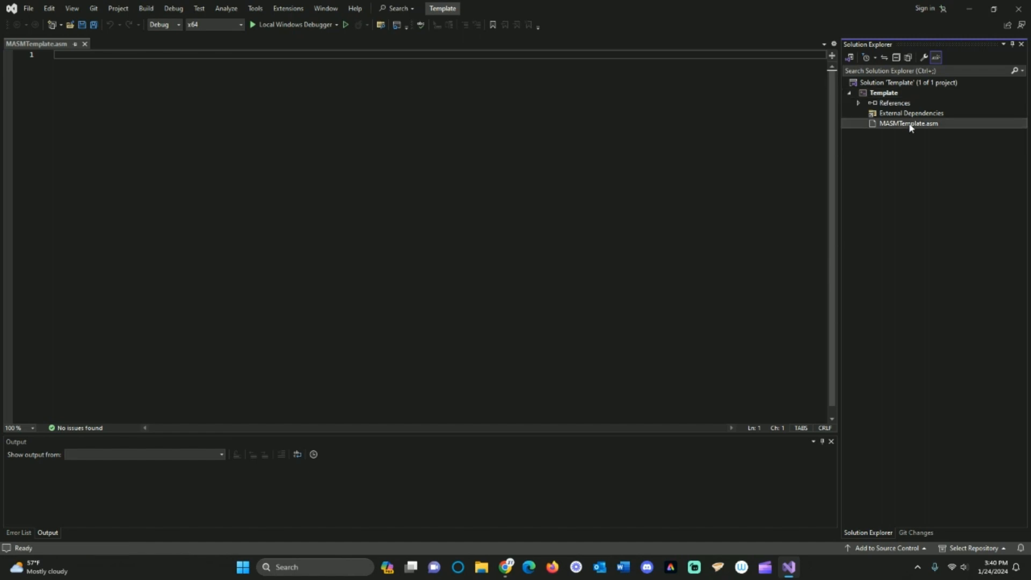
pyautogui.rightClick(920, 127)
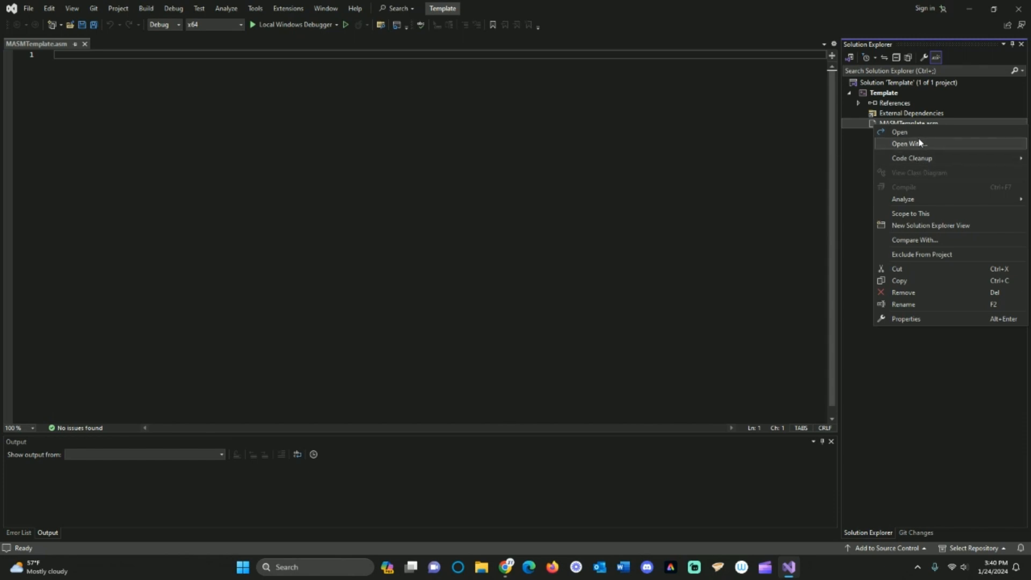
pyautogui.moveTo(939, 200)
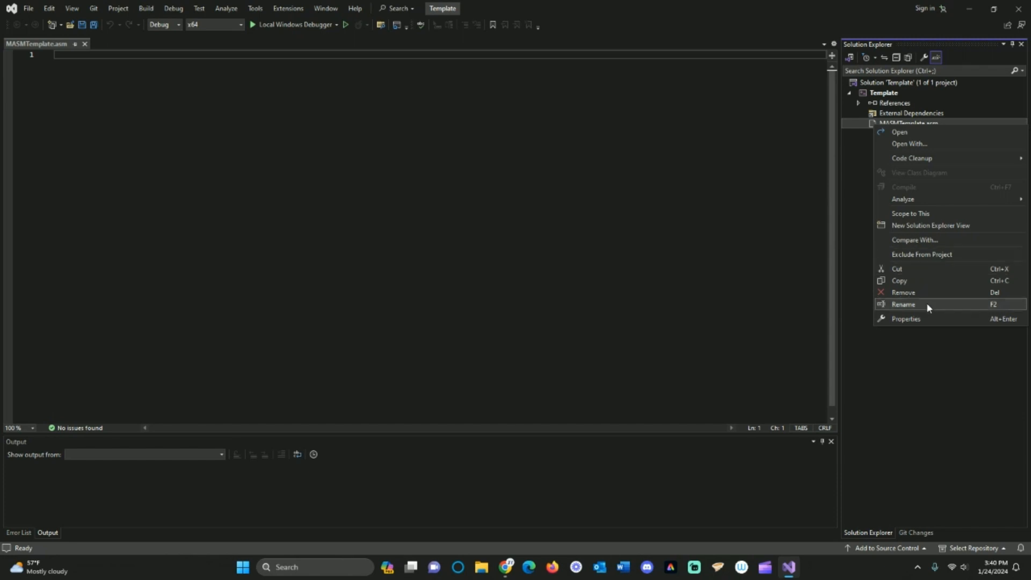
pyautogui.click(855, 232)
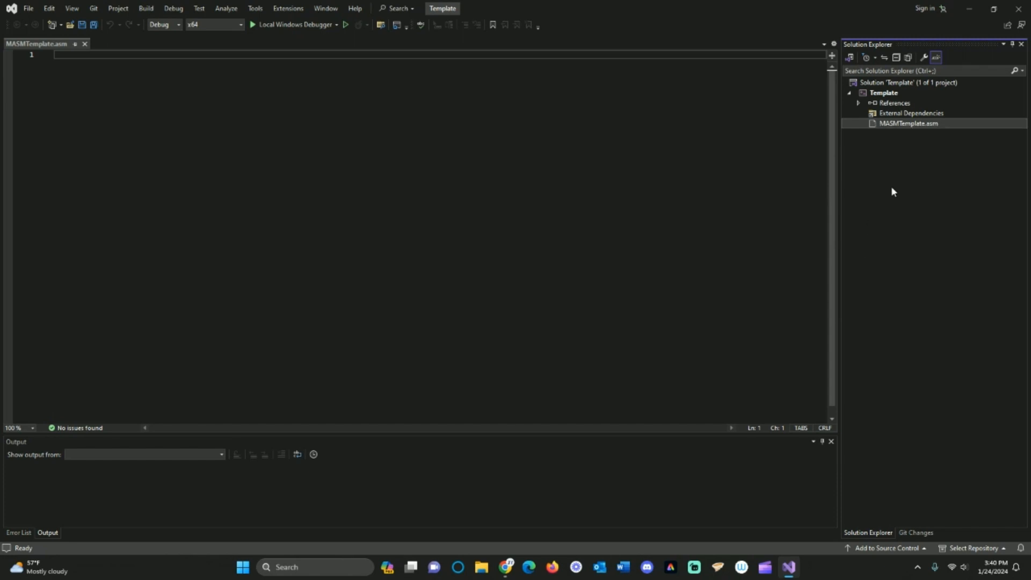
# - Set the Item Type of MASMTemplate.asm to Microsoft Macro Assembler, apply it, and check the assembler's property page
pyautogui.rightClick(909, 127)
pyautogui.click(936, 313)
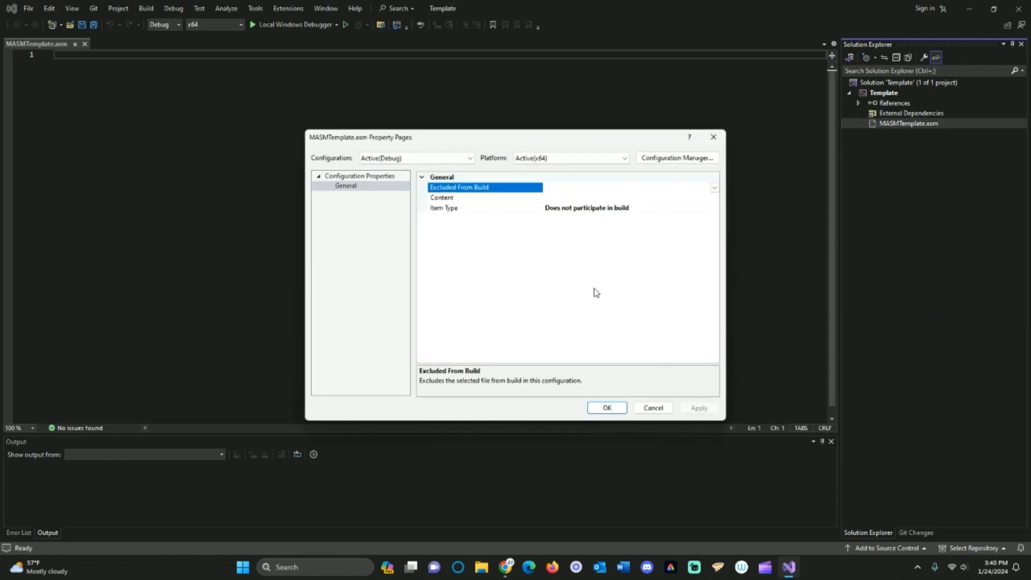
pyautogui.moveTo(496, 148); pyautogui.dragTo(417, 141)
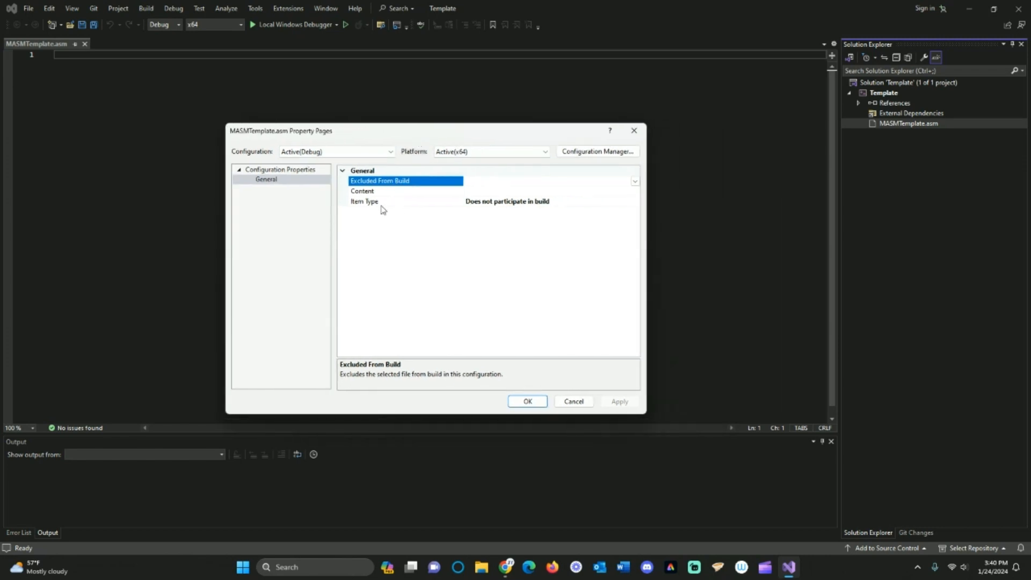
pyautogui.click(430, 207)
pyautogui.click(635, 202)
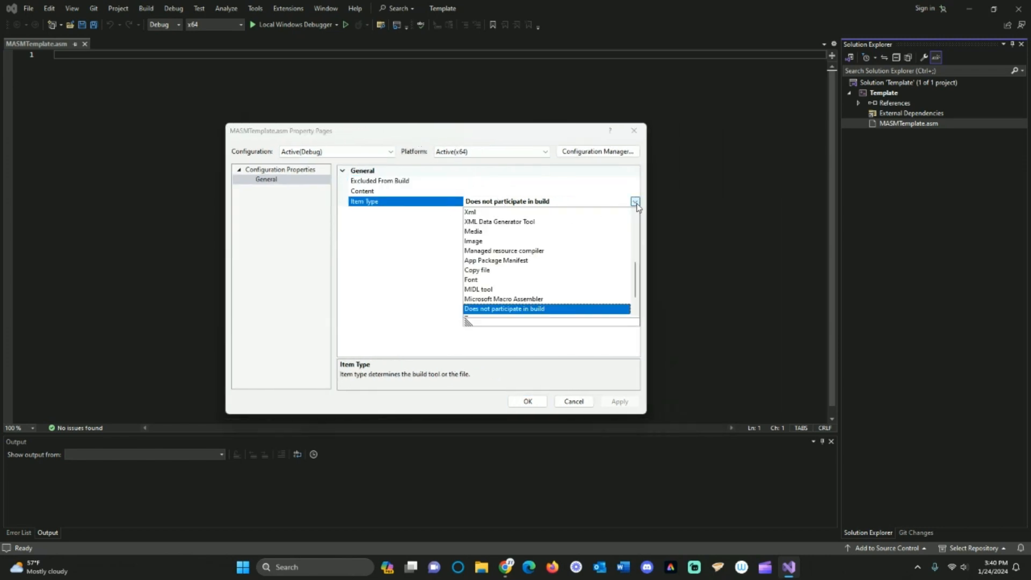
pyautogui.click(503, 299)
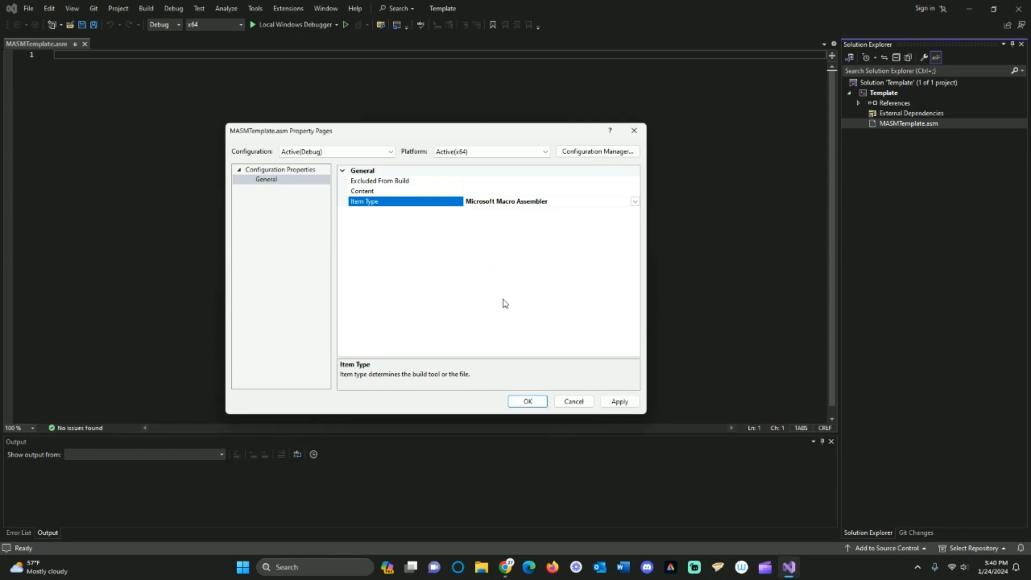
pyautogui.click(606, 404)
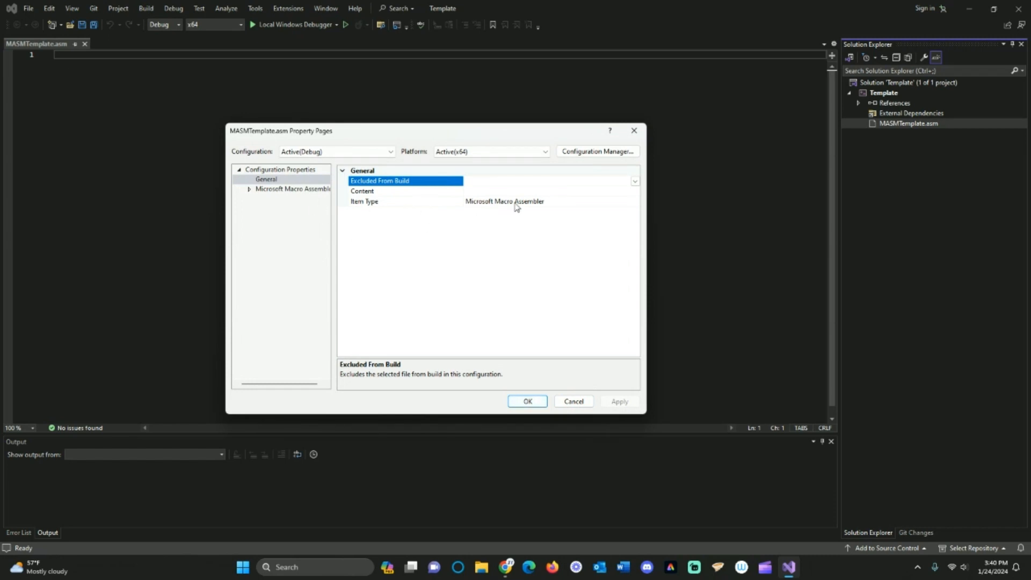
pyautogui.click(274, 191)
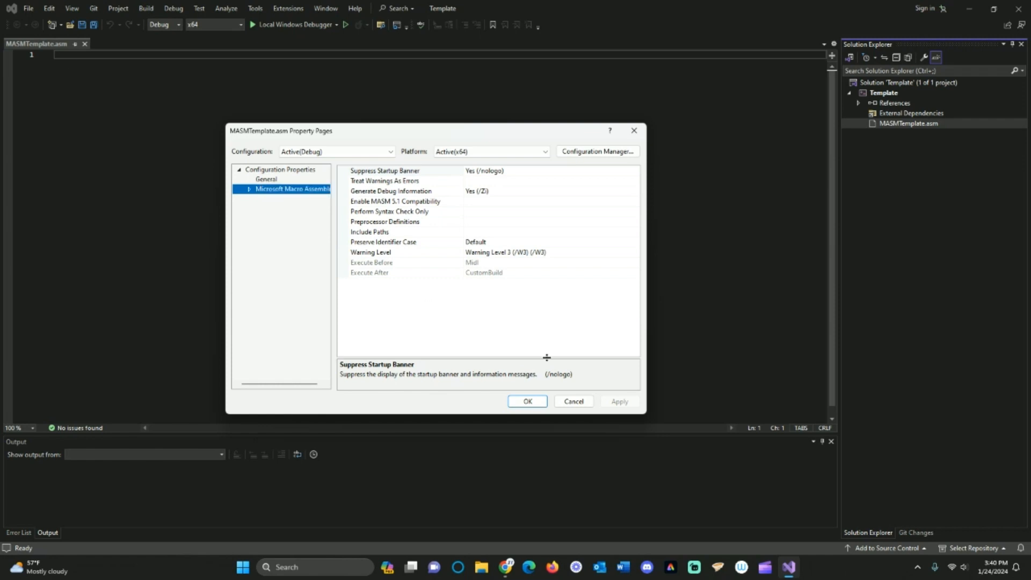
pyautogui.click(527, 402)
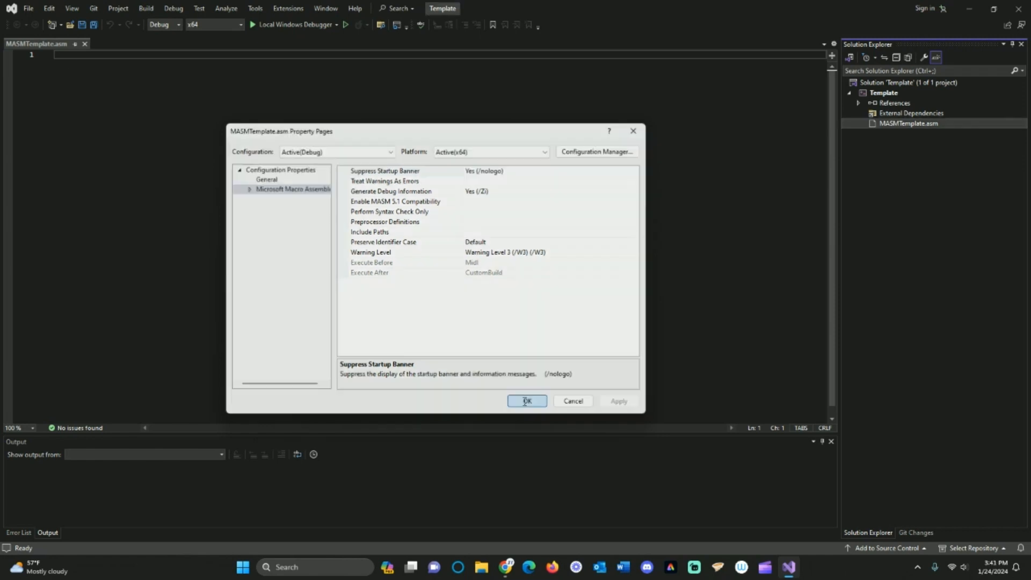
# - Write a .386 flat,stdcall program in MASMTemplate.asm with stack 4096 that adds 7 and 4 in eax, stores it in DWORD sum, and invokes ExitProcess, 0
pyautogui.click(108, 62)
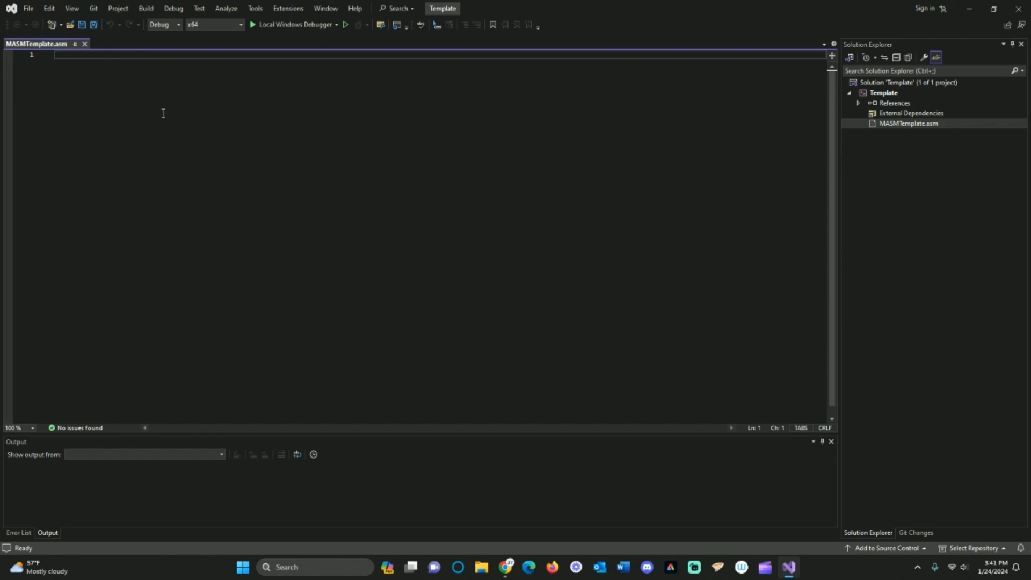
pyautogui.write('.386 .model flat,stdcall .stack 4096 ExitProcess proto, dwExitCode:dword  .data  sum DWORD ?  .code main PROC \tmov eax, 7 \tadd eax, 4 \tmov sum, eax  \tinvoke ExitProcess, 0  main endp end main')
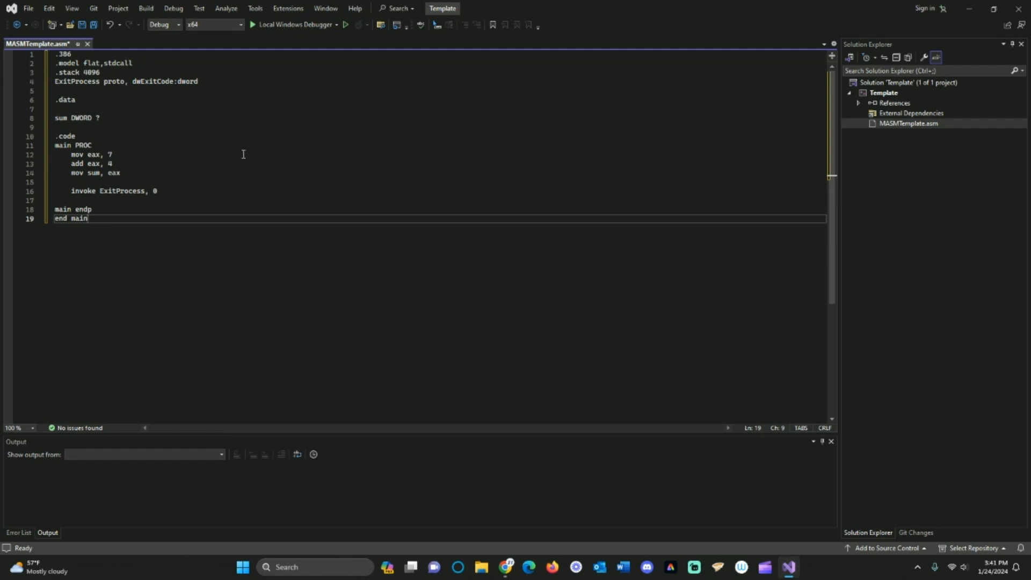
# - Switch the solution platform to x86 for the Debug configuration
pyautogui.click(241, 24)
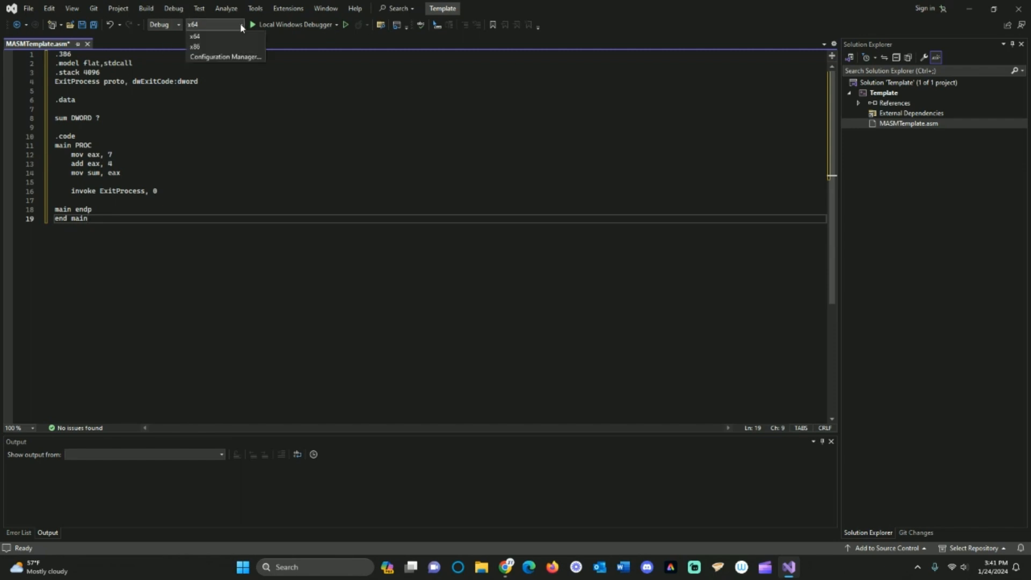
pyautogui.click(209, 46)
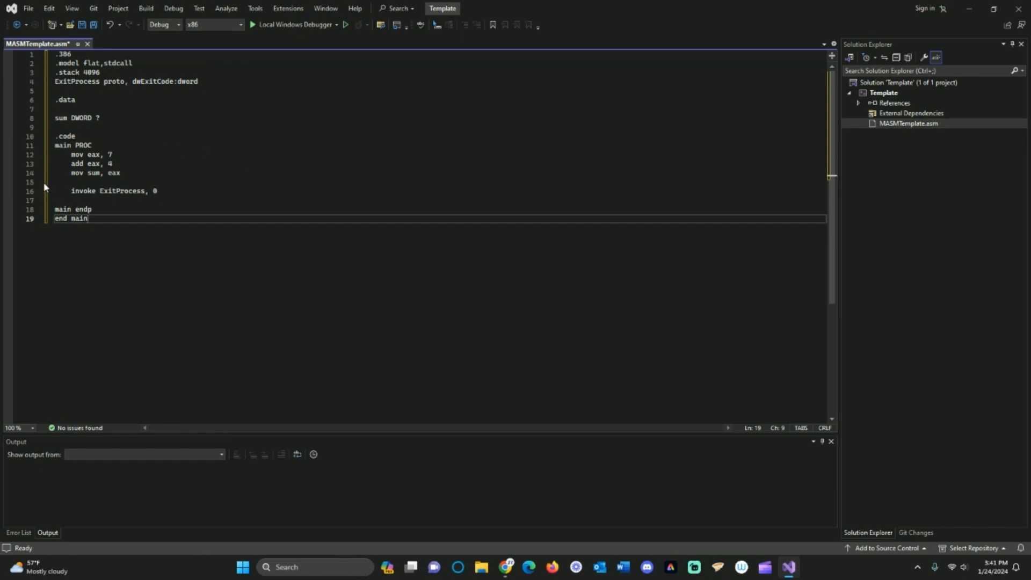
pyautogui.click(245, 158)
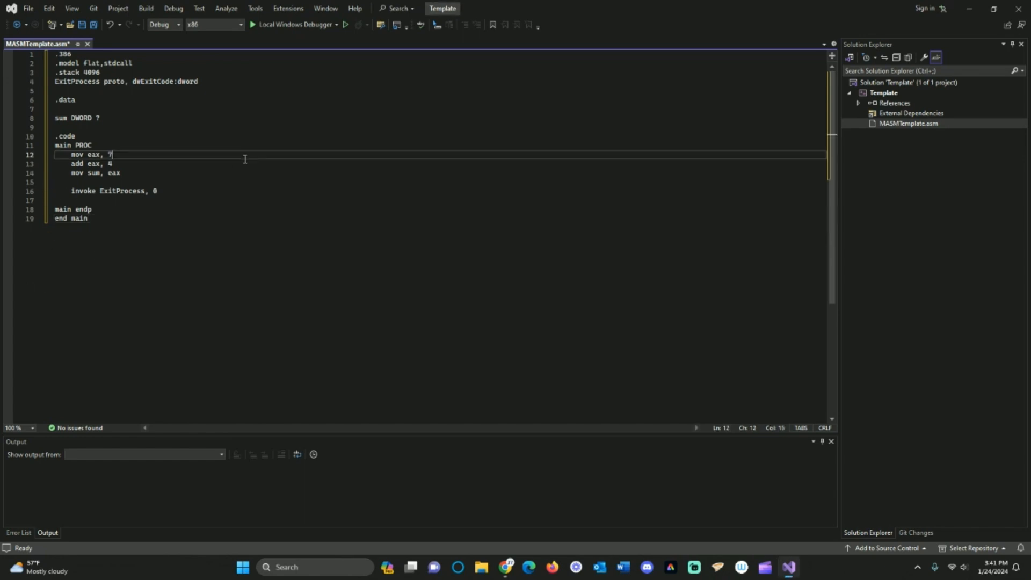
# - Build and run the program with the Local Windows Debugger and close its console window
pyautogui.click(296, 25)
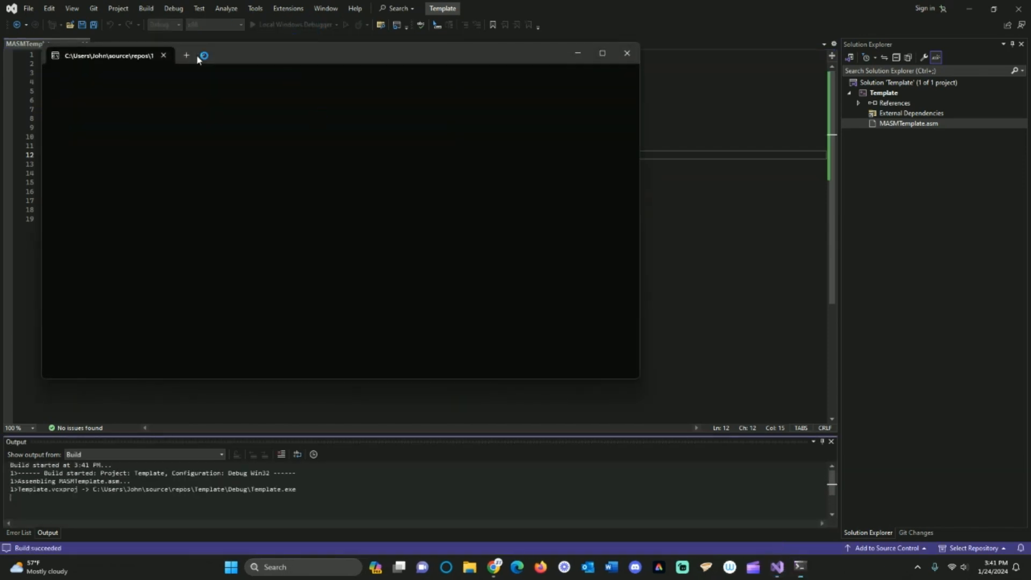
pyautogui.moveTo(313, 98); pyautogui.dragTo(582, 208)
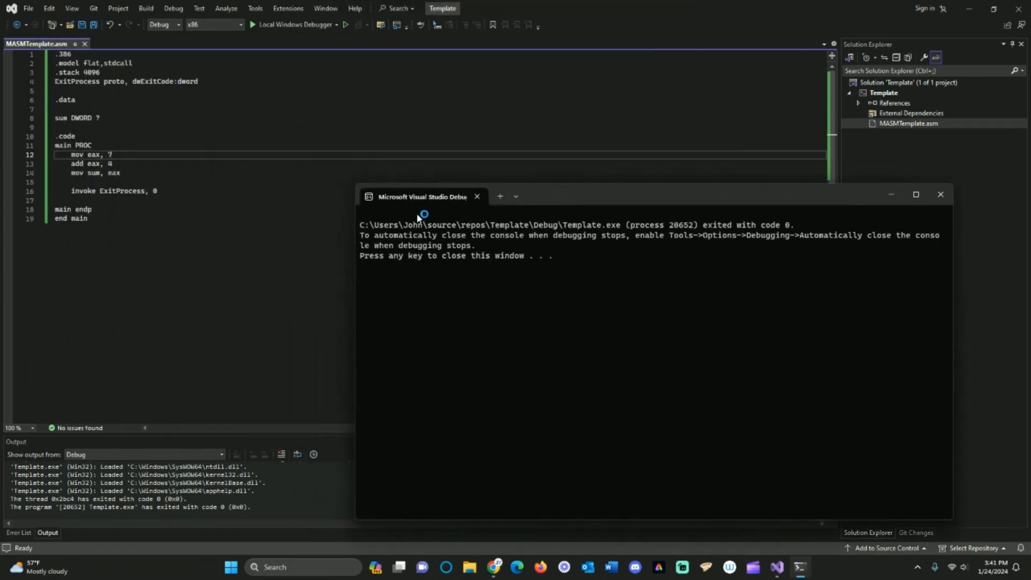
pyautogui.click(940, 192)
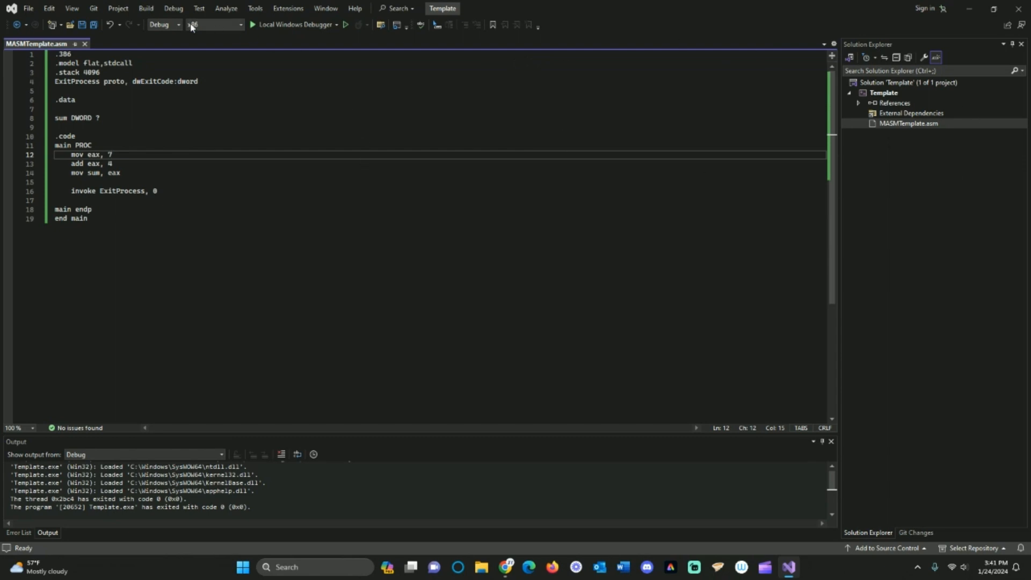
# - Export the Template project as a project template named Assembly Language Template with the description CIS 20
pyautogui.click(116, 11)
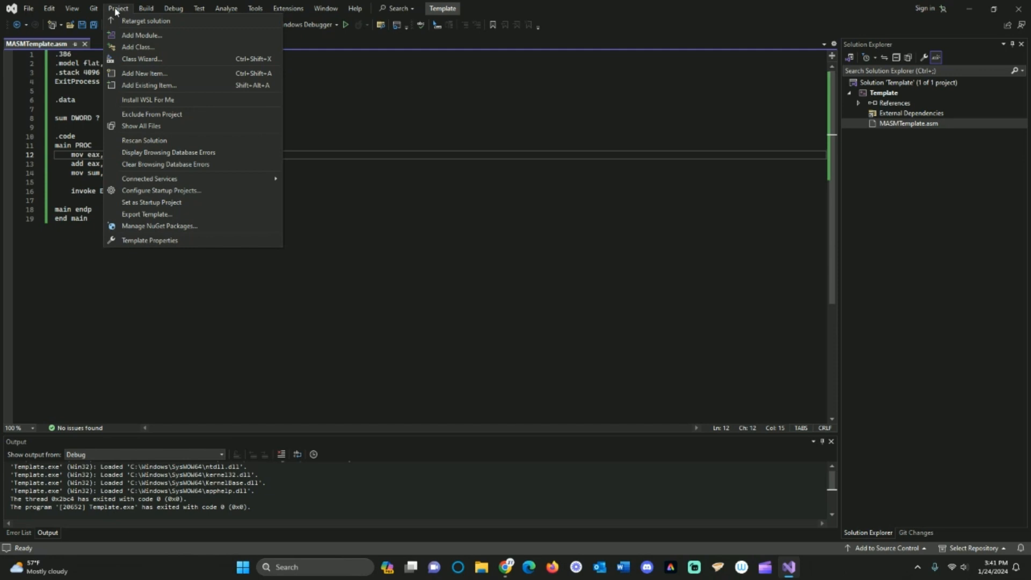
pyautogui.click(171, 213)
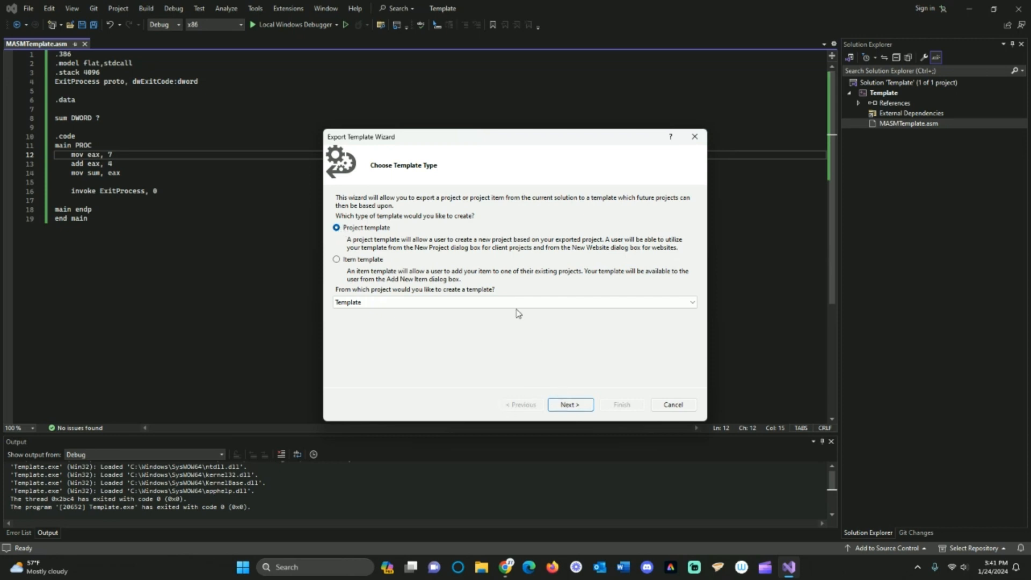
pyautogui.click(570, 404)
pyautogui.doubleClick(378, 212)
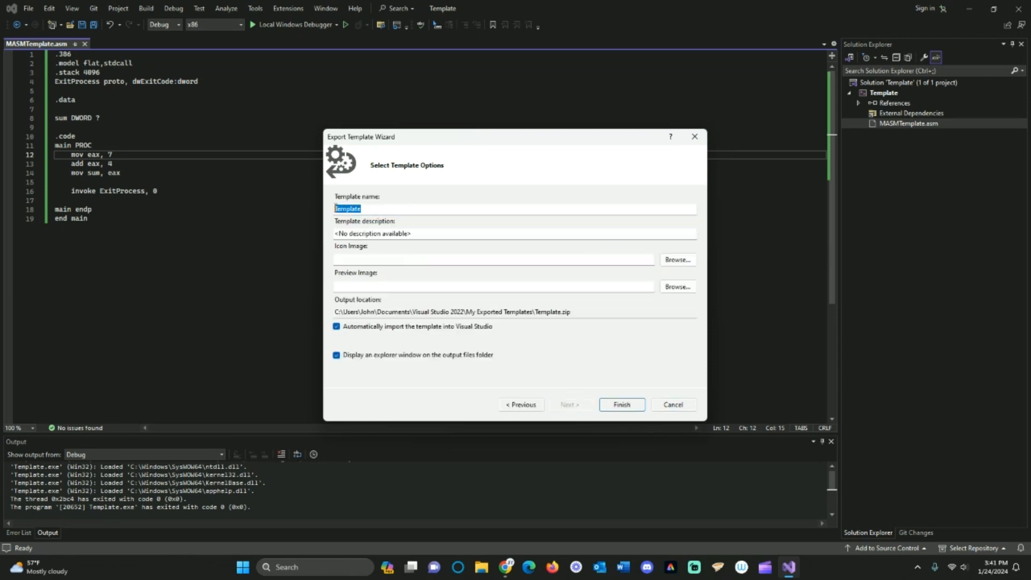
pyautogui.write('Assemble')
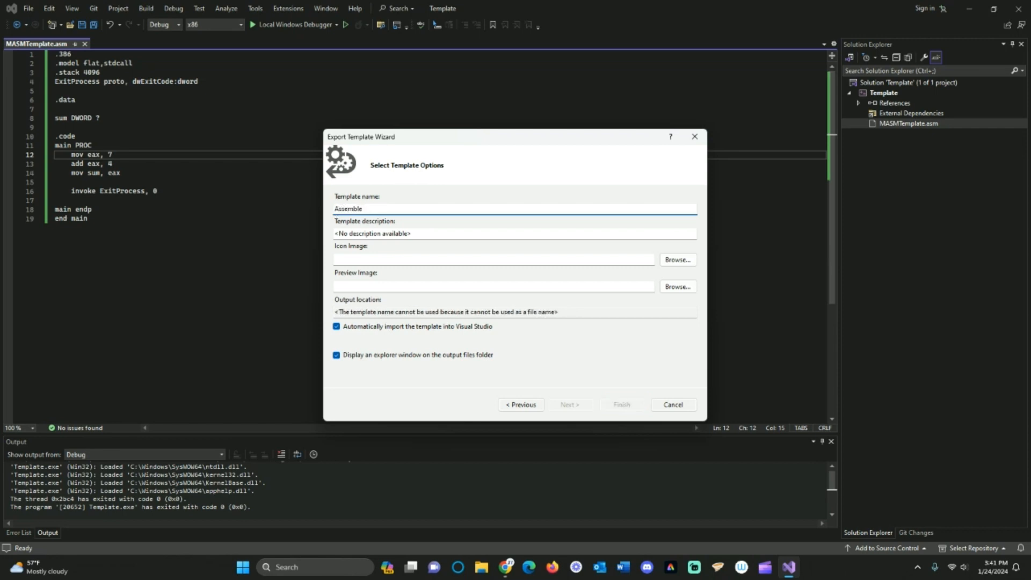
pyautogui.press('BackSpace')
pyautogui.write('y Lang')
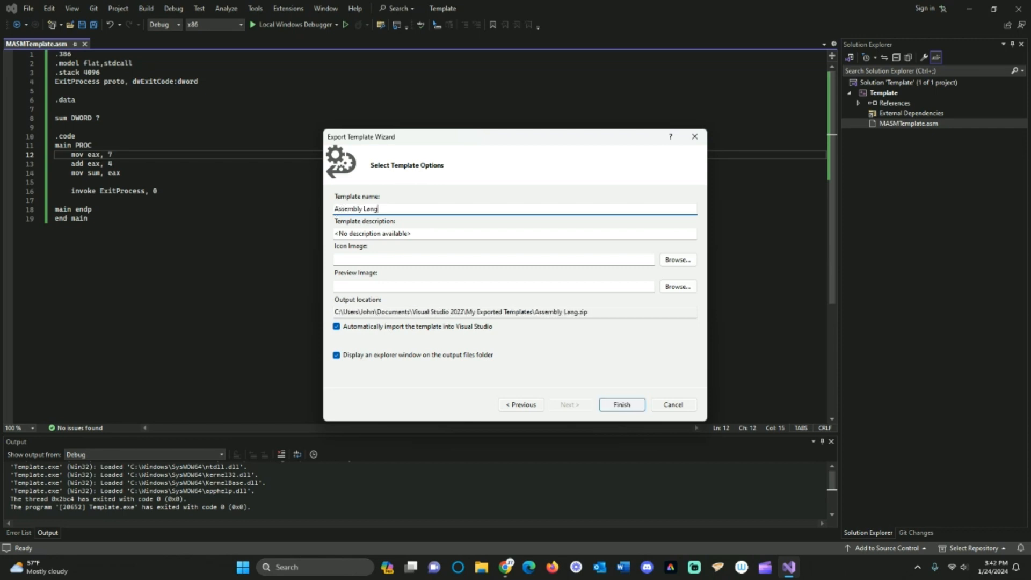
pyautogui.write('uage Template')
pyautogui.press('Tab')
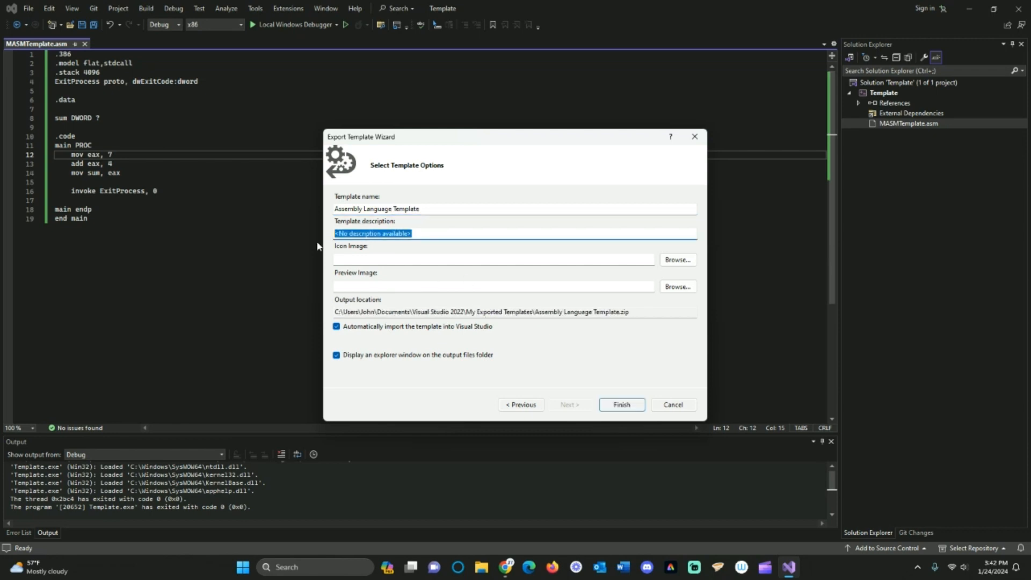
pyautogui.write('CIS 20')
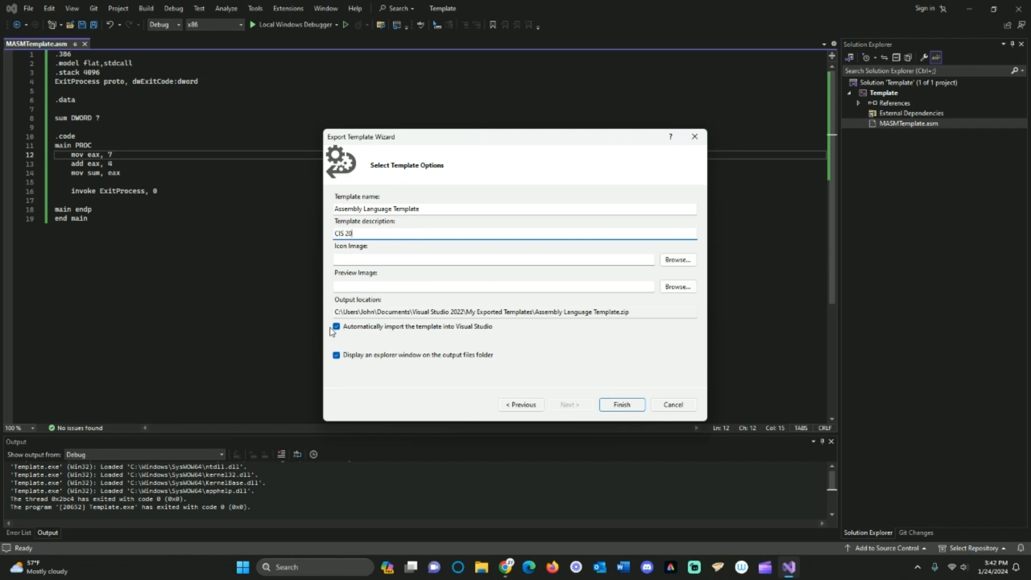
pyautogui.click(623, 405)
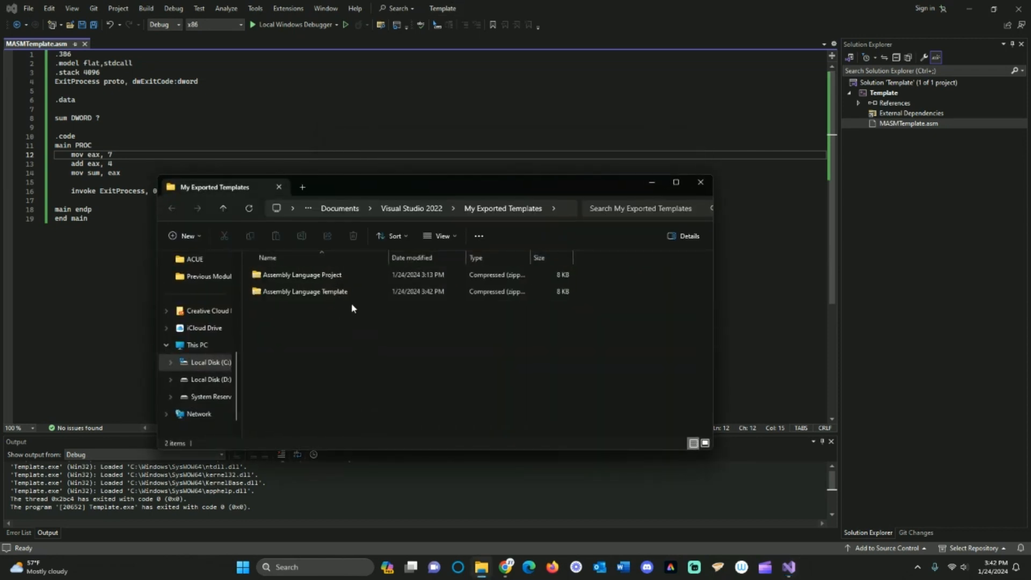
# - Delete the older Assembly Language Project archive from the My Exported Templates folder
pyautogui.click(344, 275)
pyautogui.click(353, 237)
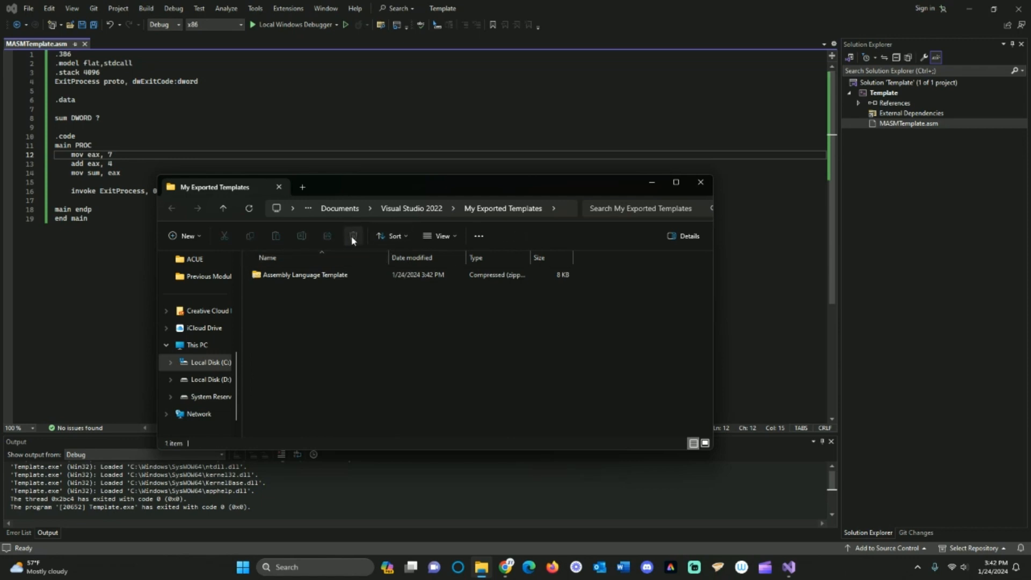
# - Check the Visual Studio 2022 documents folder and its My Exported Templates subfolder, and close the file browser window
pyautogui.click(419, 211)
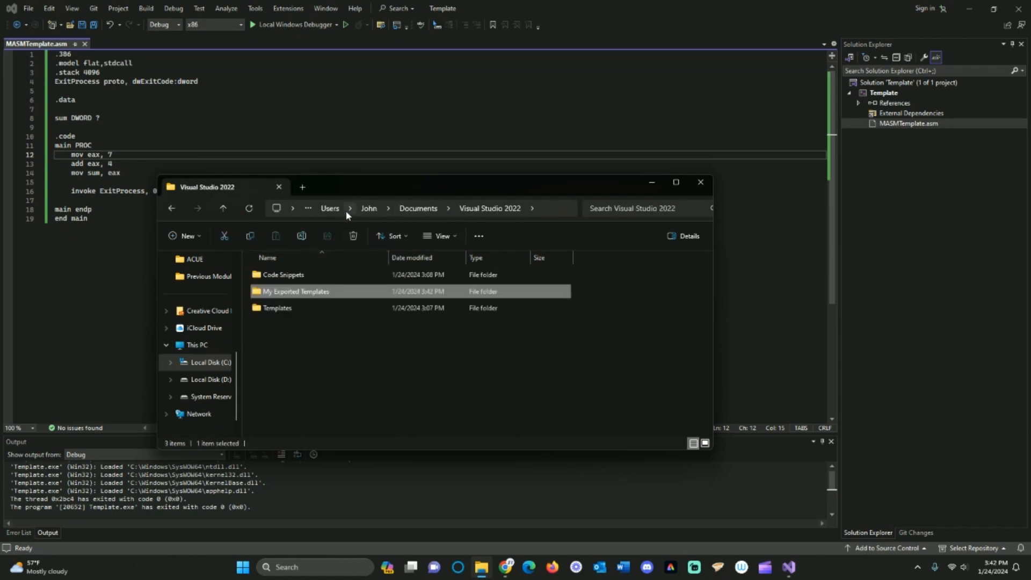
pyautogui.click(421, 209)
pyautogui.doubleClick(313, 429)
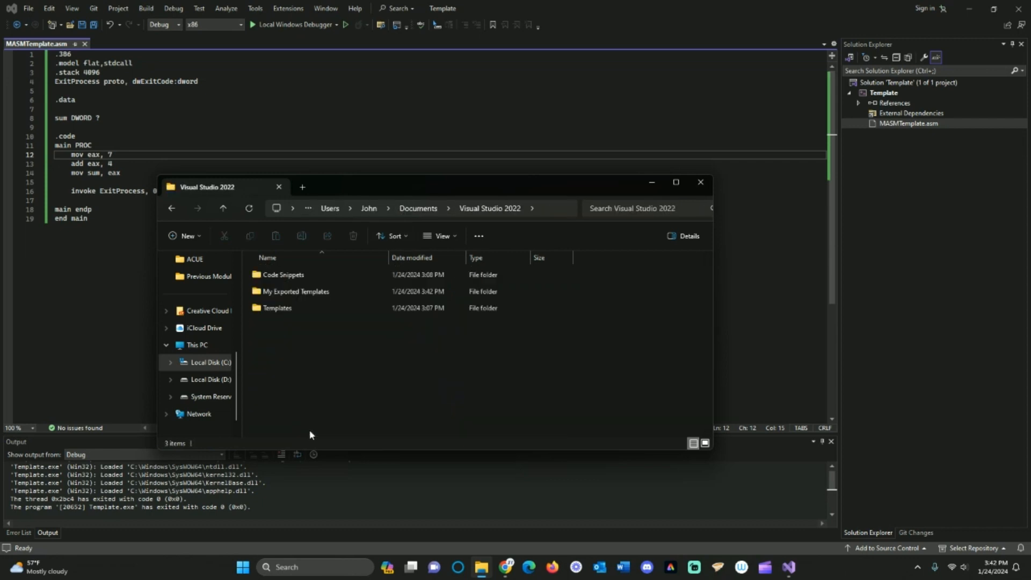
pyautogui.doubleClick(296, 293)
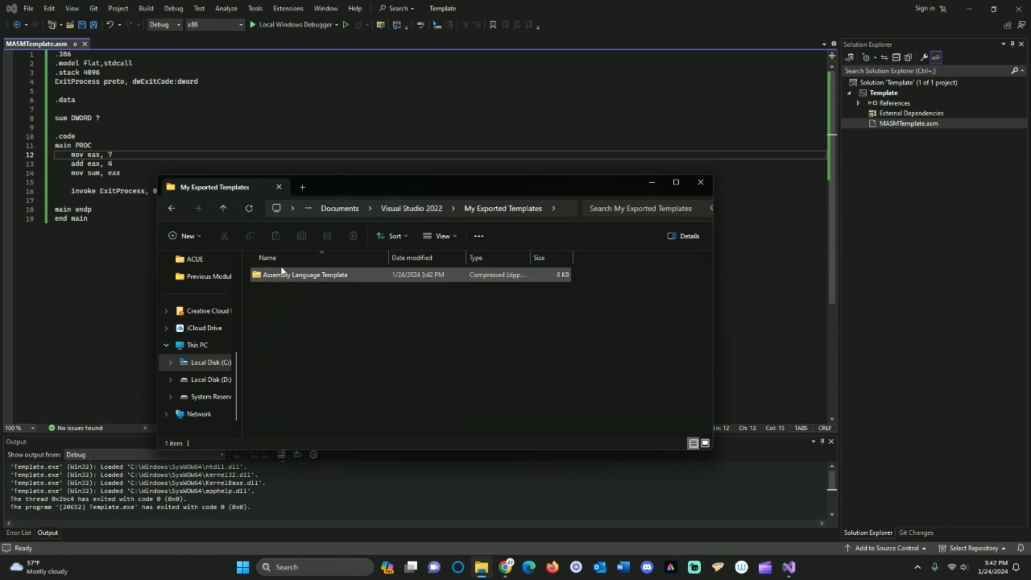
pyautogui.click(701, 182)
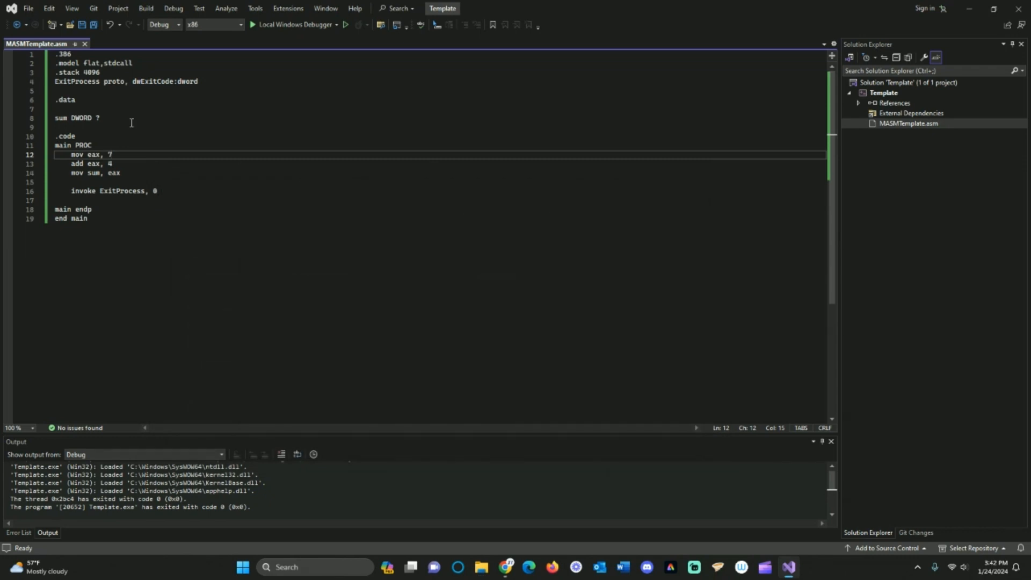
# - Create a new project from the Assembly Language Template with the default name and location, and open its MASMTemplate.asm file
pyautogui.click(14, 11)
pyautogui.click(29, 9)
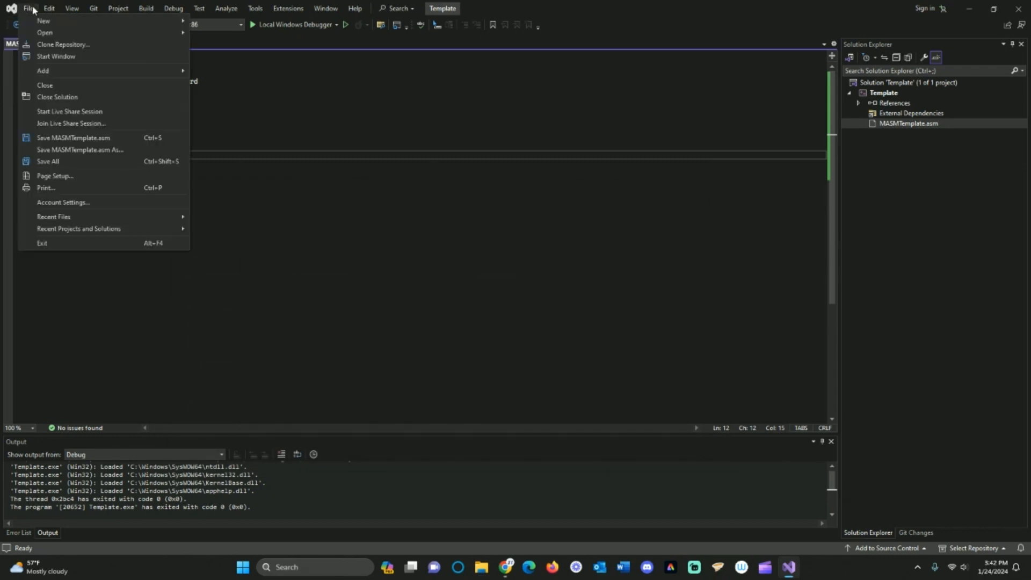
pyautogui.moveTo(43, 20)
pyautogui.click(224, 19)
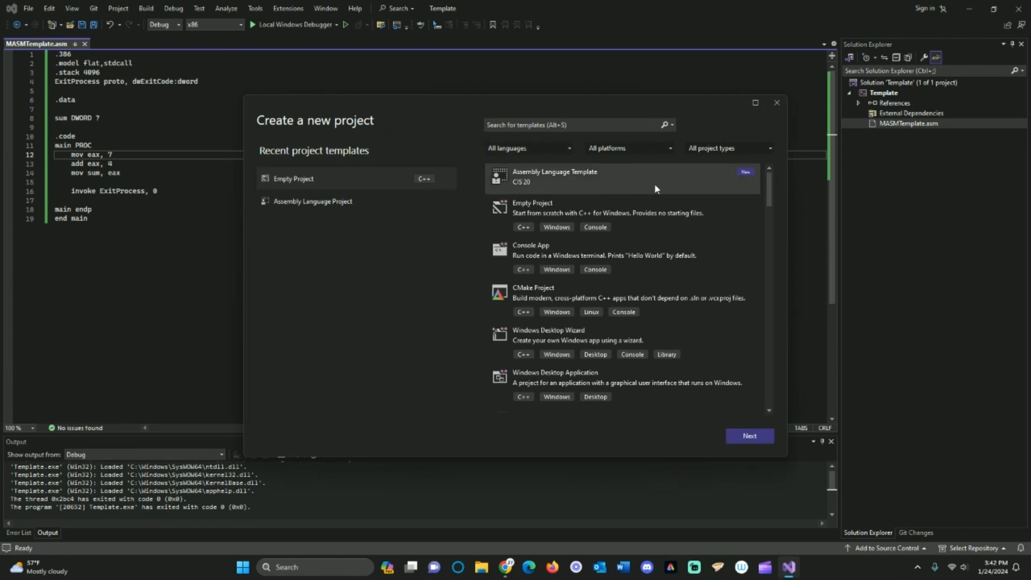
pyautogui.moveTo(582, 110); pyautogui.dragTo(474, 116)
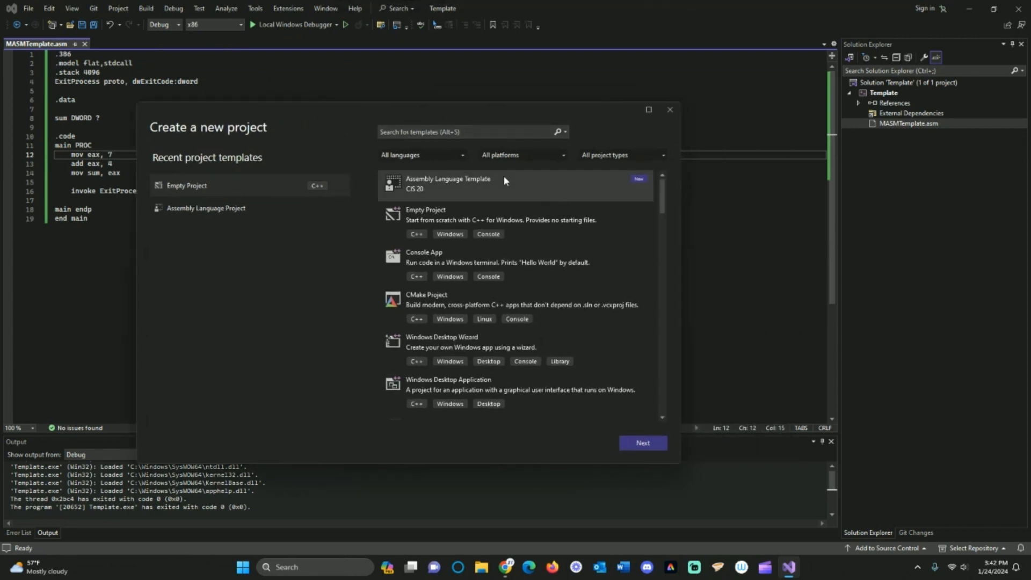
pyautogui.doubleClick(440, 179)
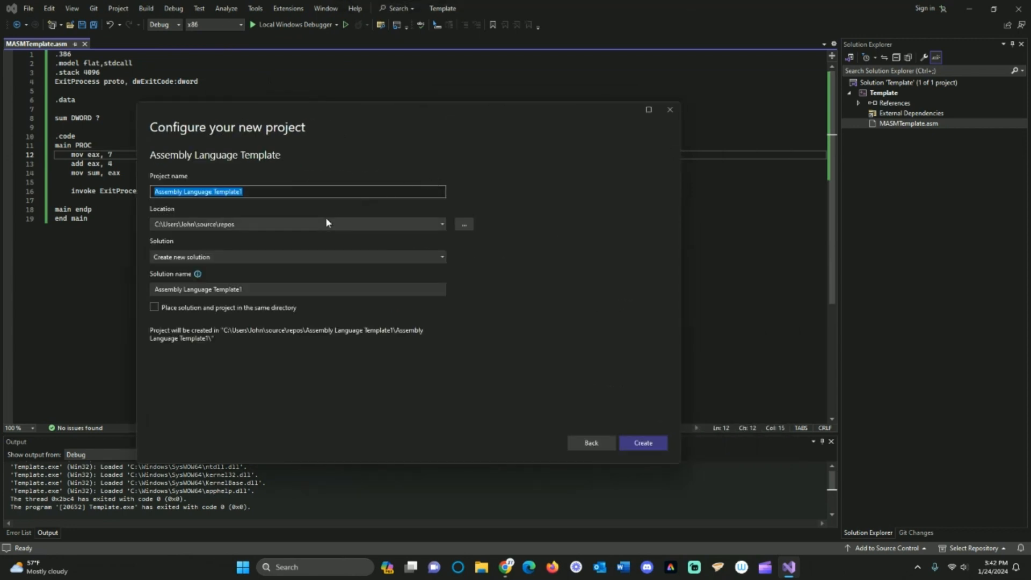
pyautogui.click(643, 443)
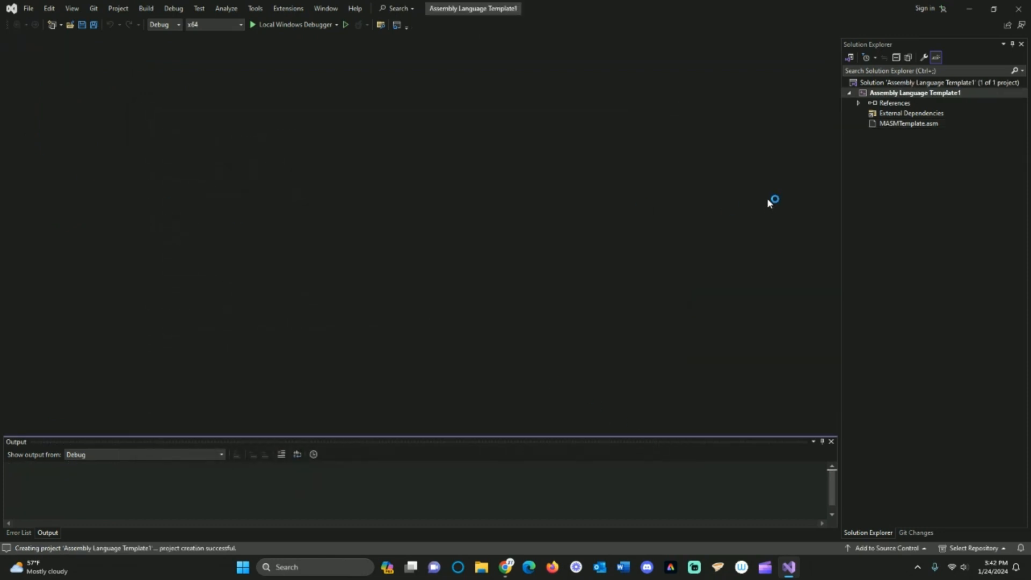
pyautogui.doubleClick(922, 124)
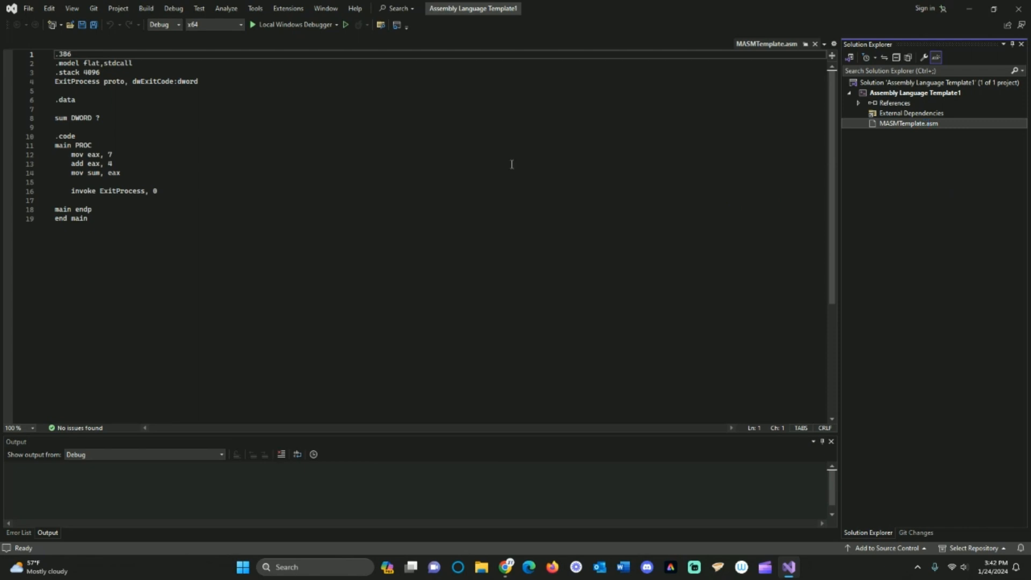
# - Switch the new project's solution platform to x86, run it with the Local Windows Debugger and close the console window
pyautogui.click(234, 26)
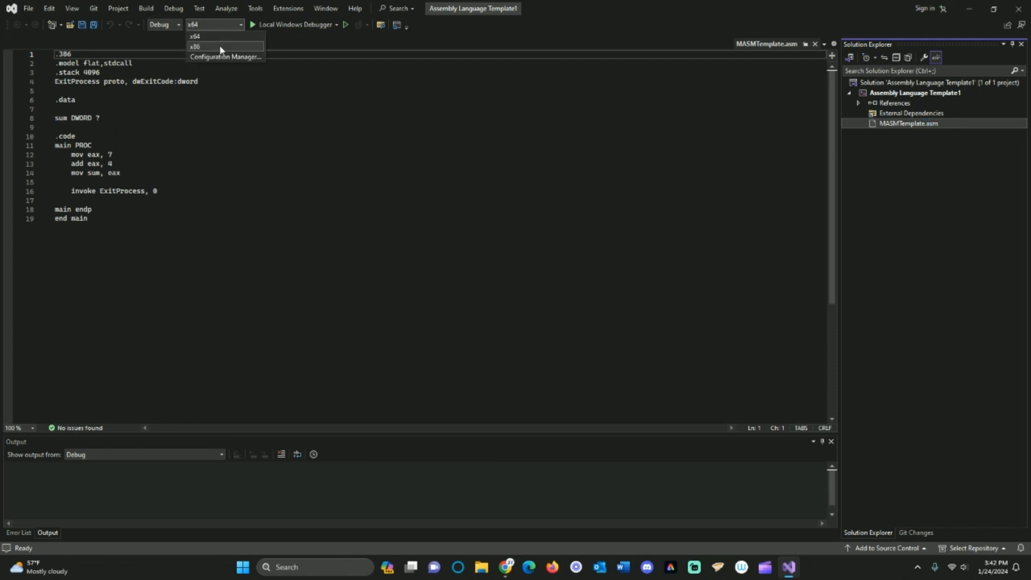
pyautogui.click(194, 45)
pyautogui.click(294, 28)
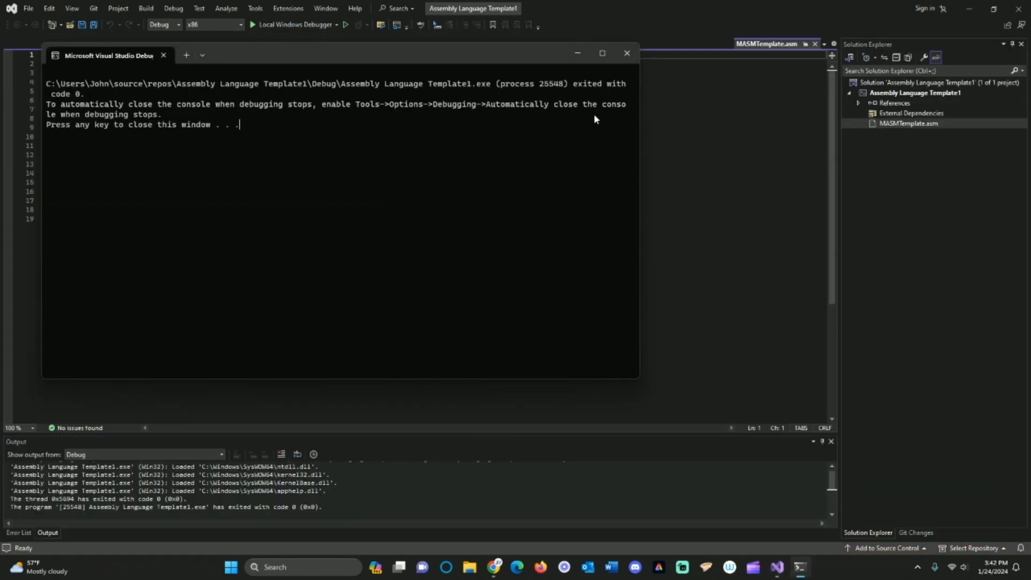
pyautogui.click(623, 53)
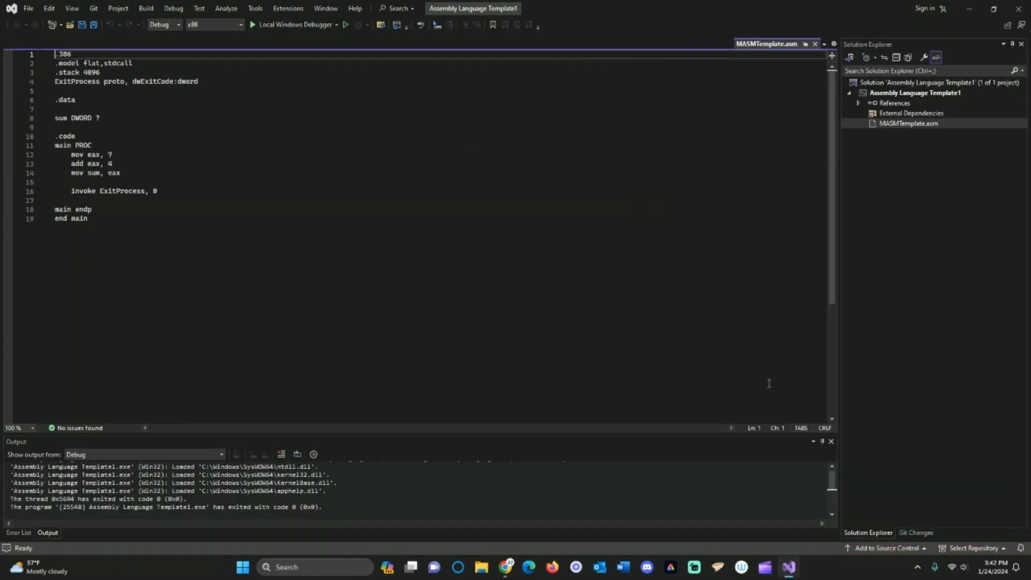